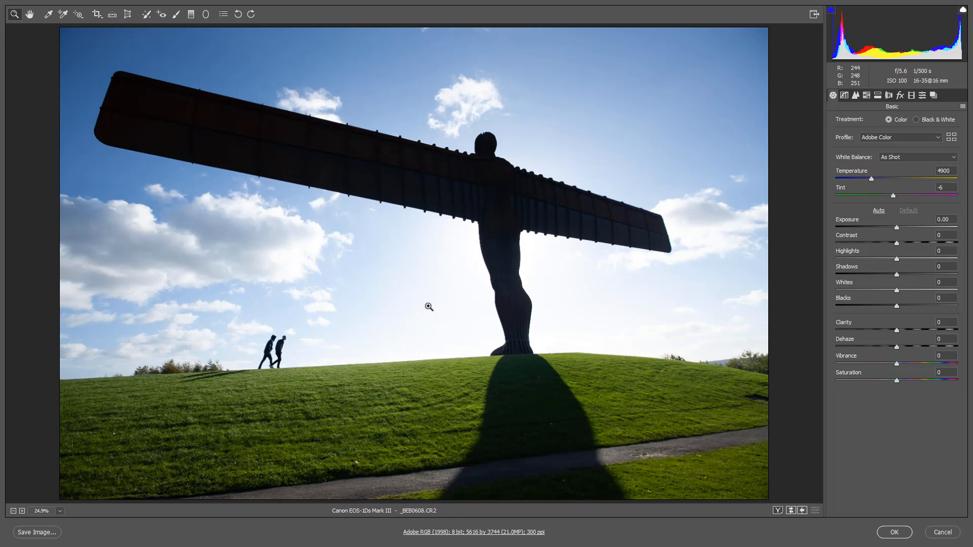
Step: Turn on Remove Chromatic Aberration and Enable Profile Corrections for the photo, checking the colour fringing at the statue's smaller wing tip
{"action": "left_click", "coordinate": [666, 236]}
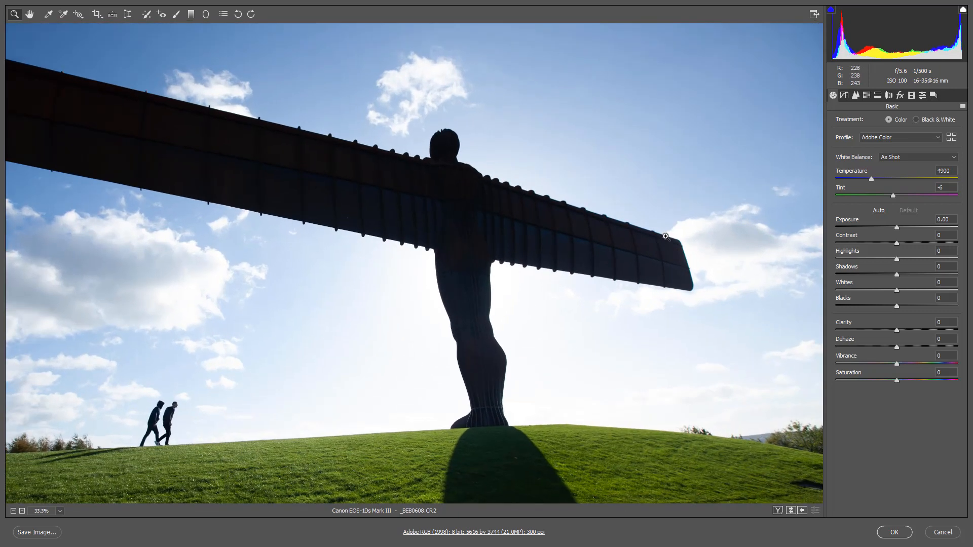
{"action": "left_click", "coordinate": [676, 257]}
{"action": "left_click", "coordinate": [604, 279]}
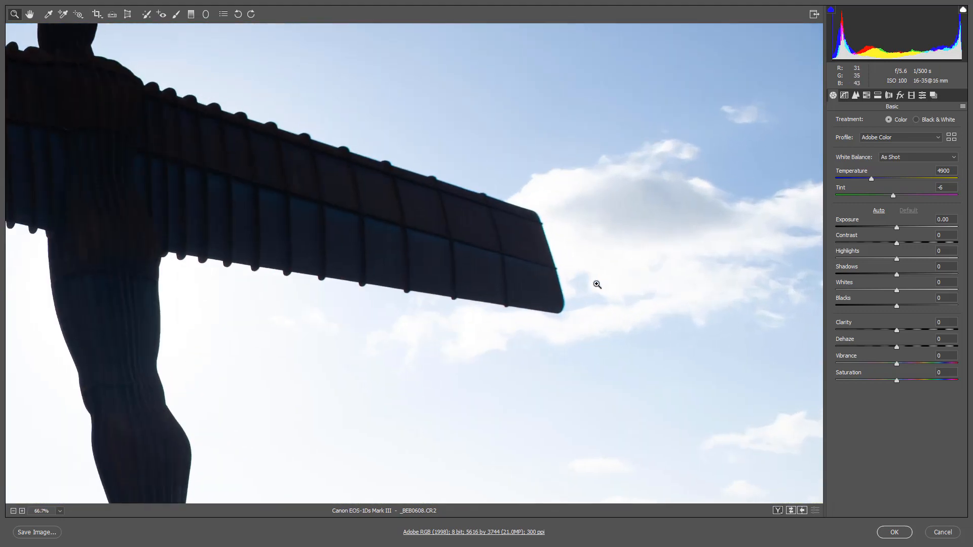
{"action": "left_click", "coordinate": [531, 282]}
{"action": "left_click", "coordinate": [436, 287]}
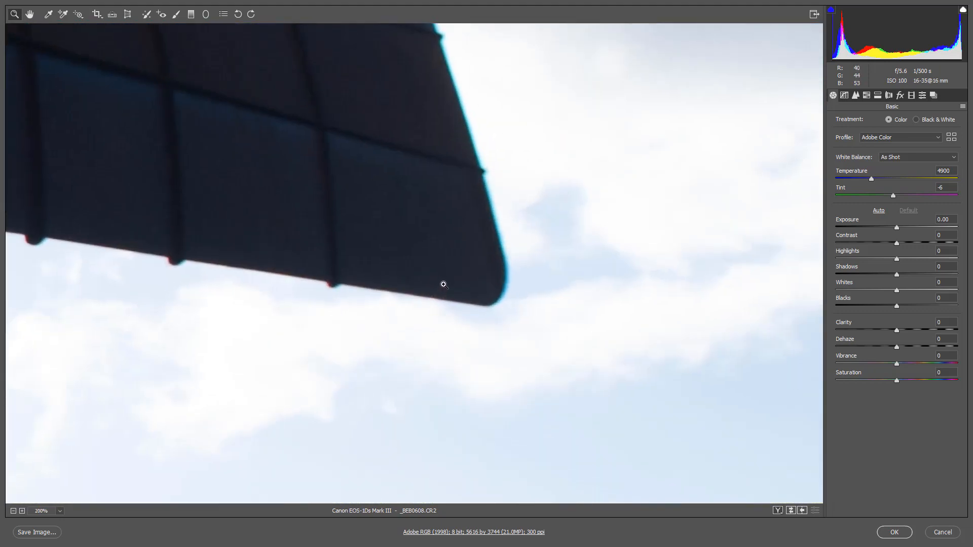
{"action": "left_click", "coordinate": [444, 284]}
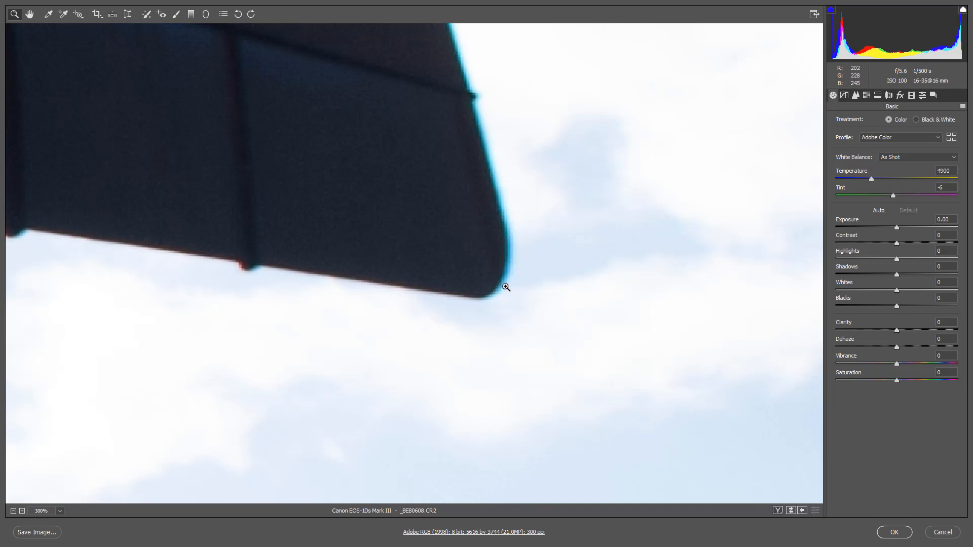
{"action": "left_click", "coordinate": [889, 97]}
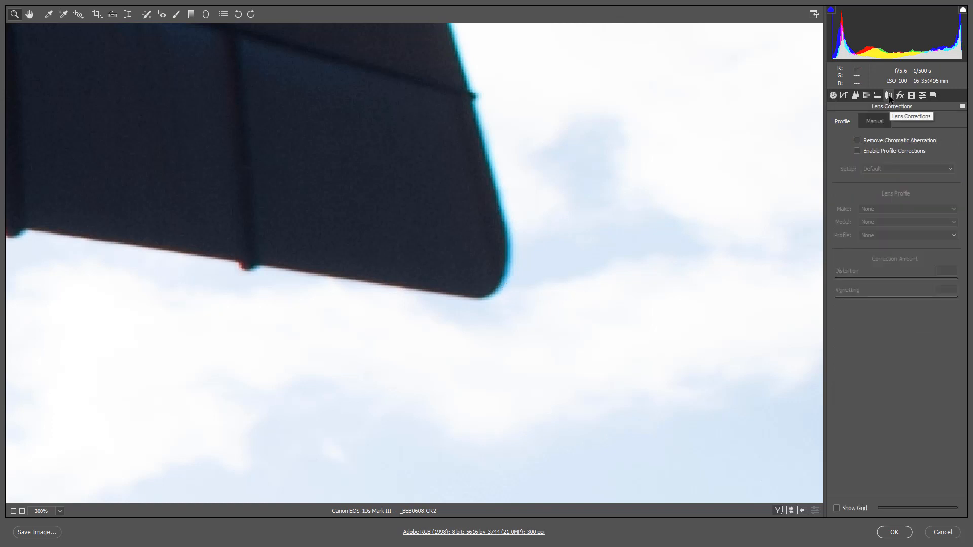
{"action": "left_click", "coordinate": [857, 140]}
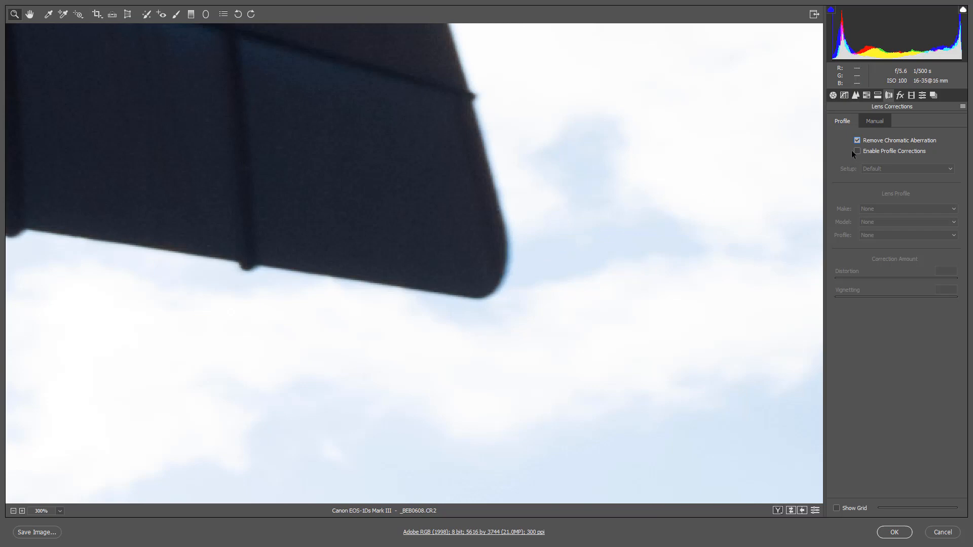
{"action": "key", "text": "ctrl+0"}
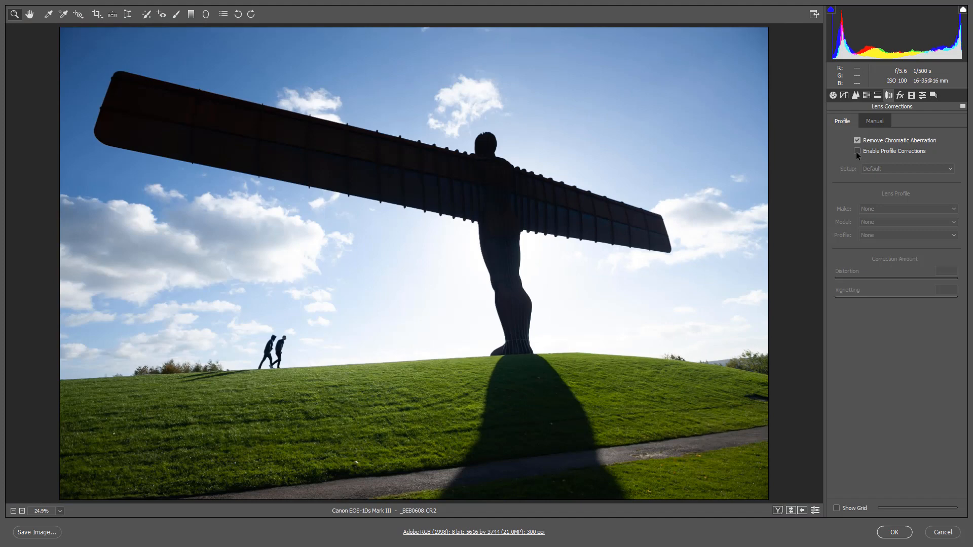
{"action": "left_click", "coordinate": [857, 151]}
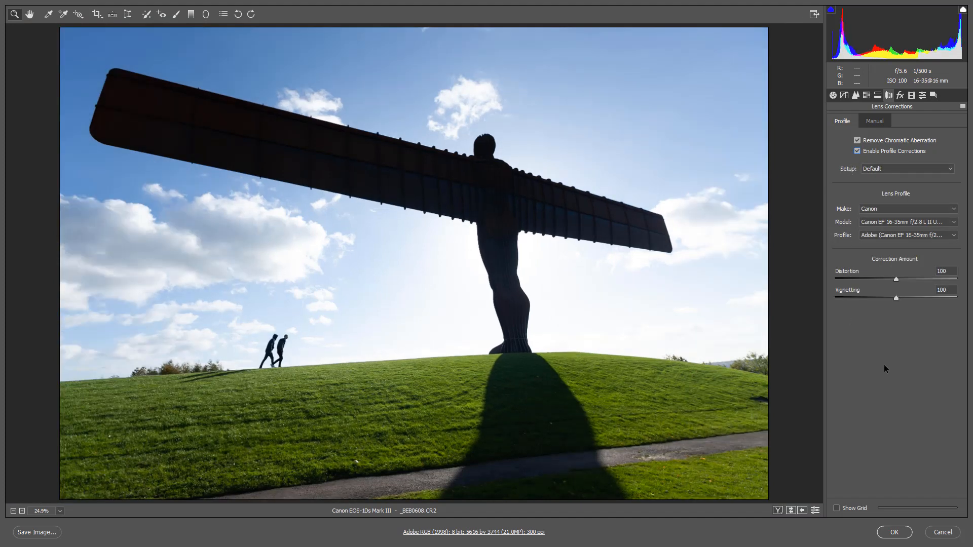
Step: Turn the statue into a solid silhouette with Exposure +0.60, Highlights +38, Whites +40, Shadows -62 and Blacks -74
{"action": "left_click", "coordinate": [833, 96]}
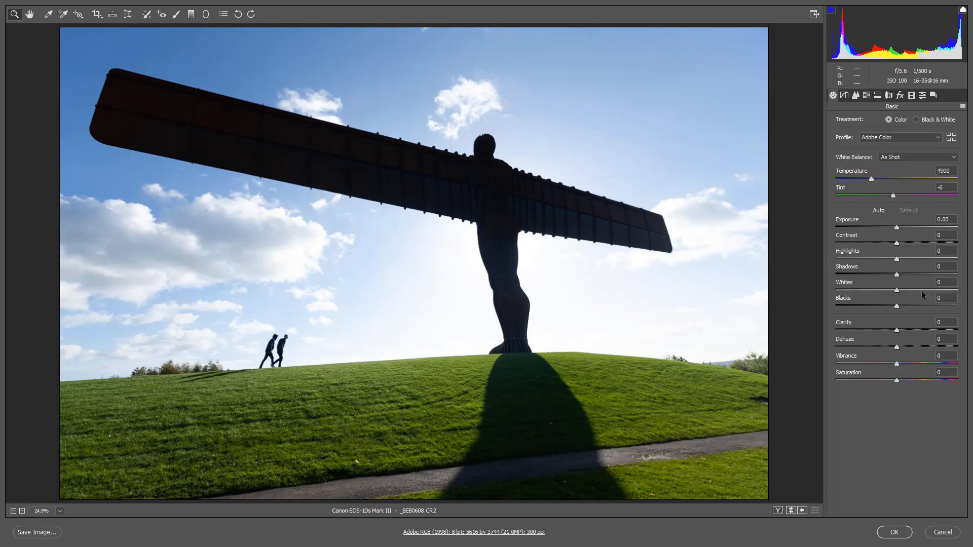
{"action": "left_click_drag", "start_coordinate": [924, 290], "coordinate": [920, 290]}
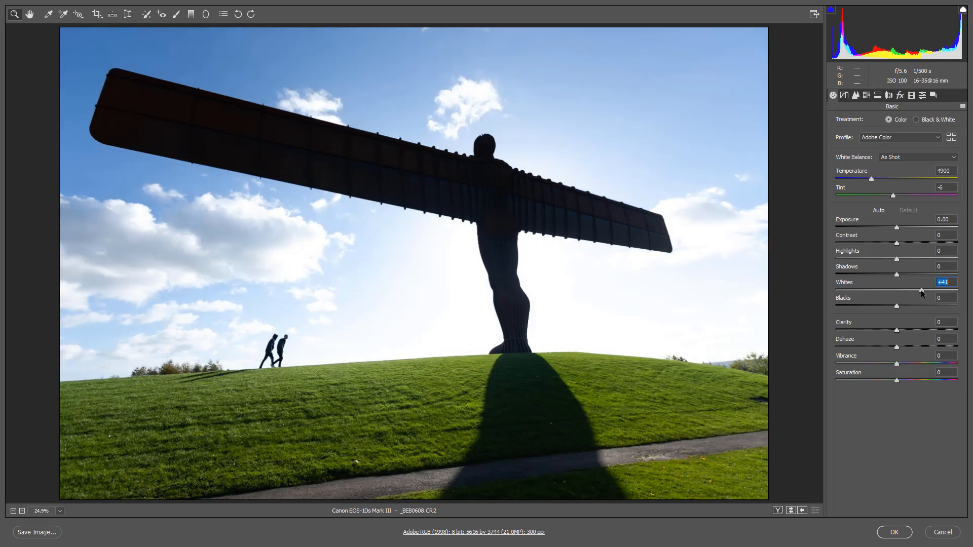
{"action": "left_click", "coordinate": [921, 259]}
{"action": "left_click_drag", "start_coordinate": [897, 227], "coordinate": [903, 228]}
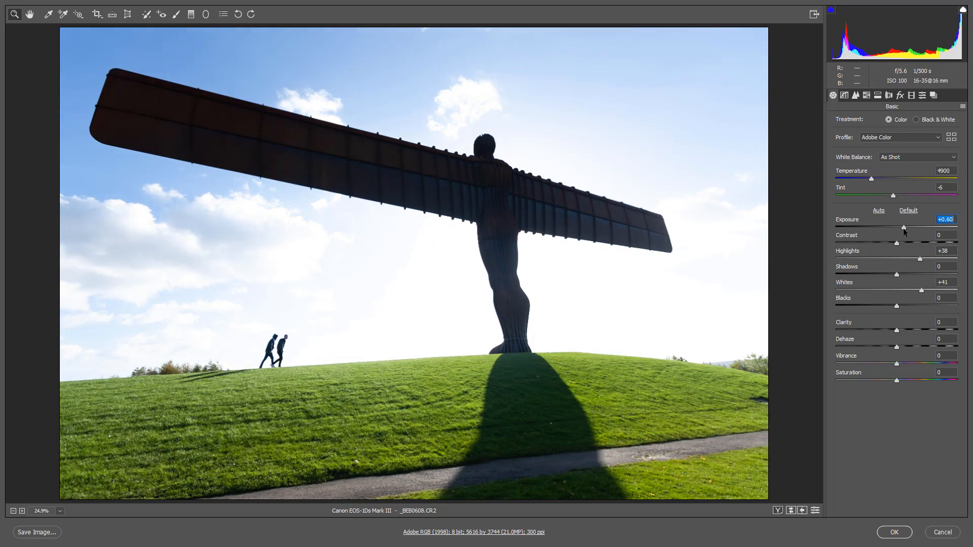
{"action": "left_click", "coordinate": [850, 305]}
{"action": "left_click", "coordinate": [860, 274]}
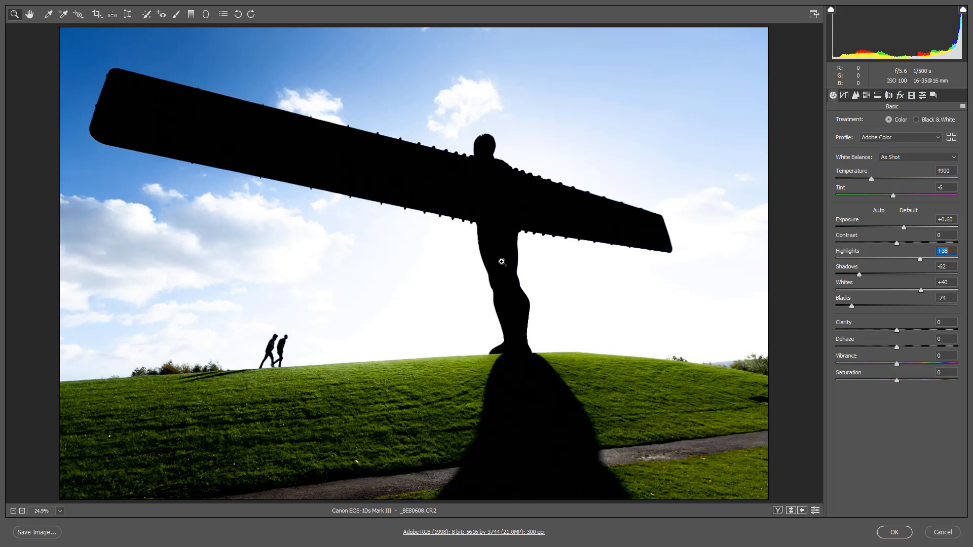
Step: Straighten the statue with Guided Upright, using a vertical guide from head to feet and a horizontal guide across its base
{"action": "left_click", "coordinate": [128, 14]}
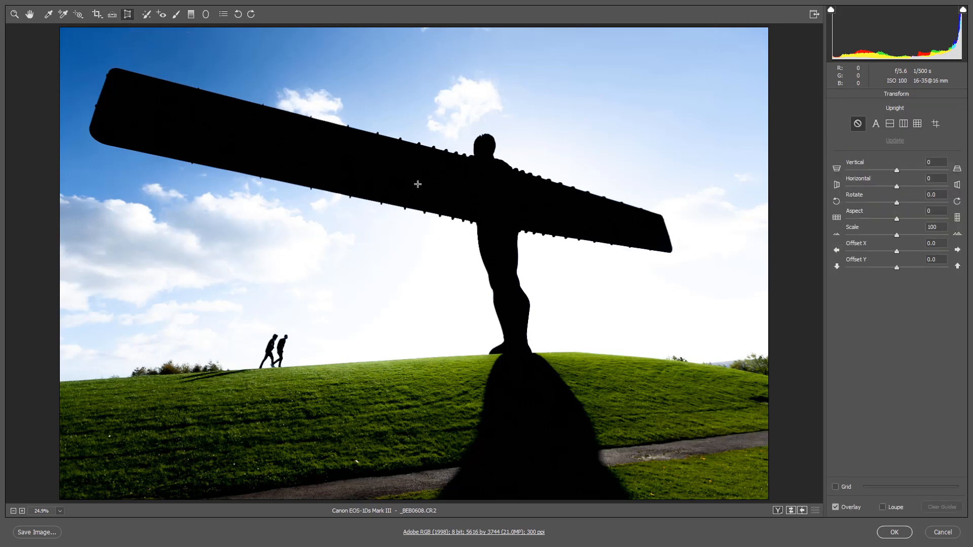
{"action": "left_click", "coordinate": [936, 126]}
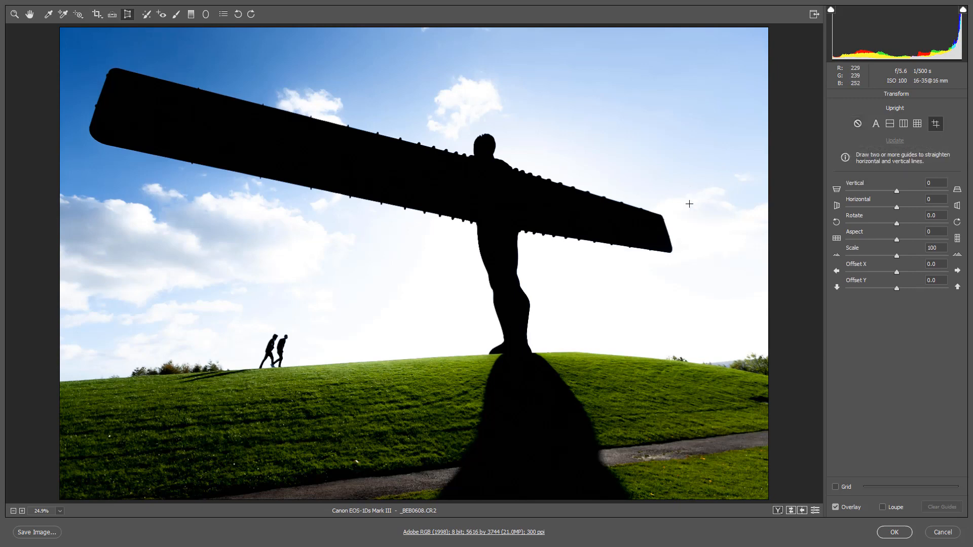
{"action": "mouse_move", "coordinate": [481, 144]}
{"action": "left_mouse_down"}
{"action": "mouse_move", "coordinate": [520, 380]}
{"action": "mouse_move", "coordinate": [502, 353]}
{"action": "mouse_move", "coordinate": [545, 352]}
{"action": "left_mouse_up"}
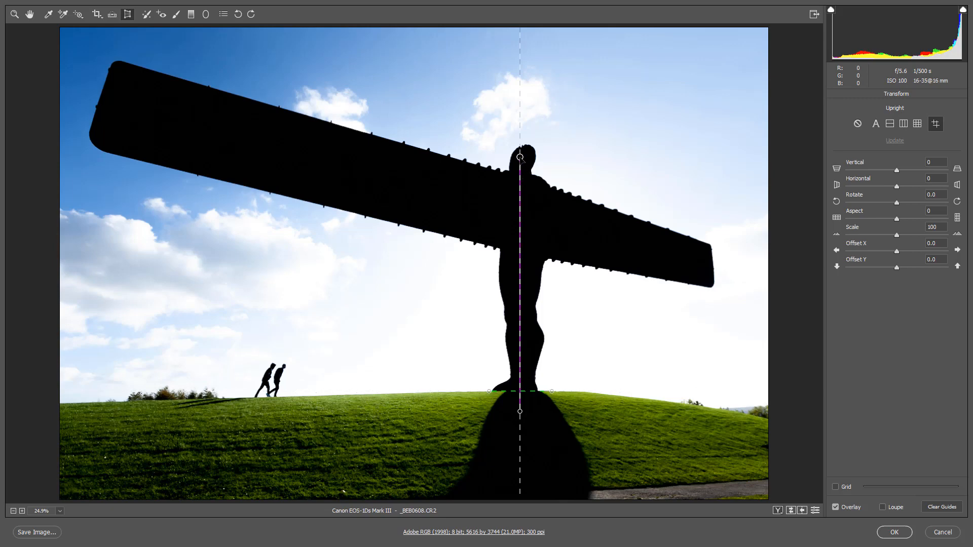
{"action": "left_click_drag", "start_coordinate": [520, 157], "coordinate": [522, 158]}
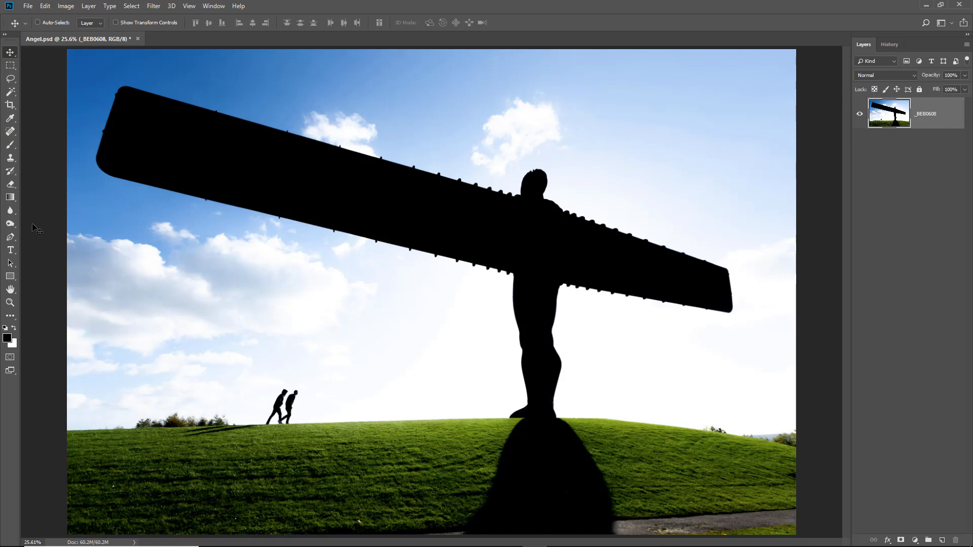
Step: Select the entire sky around the statue with the Magic Wand at tolerance 45, adding each area to the selection
{"action": "left_click", "coordinate": [10, 93]}
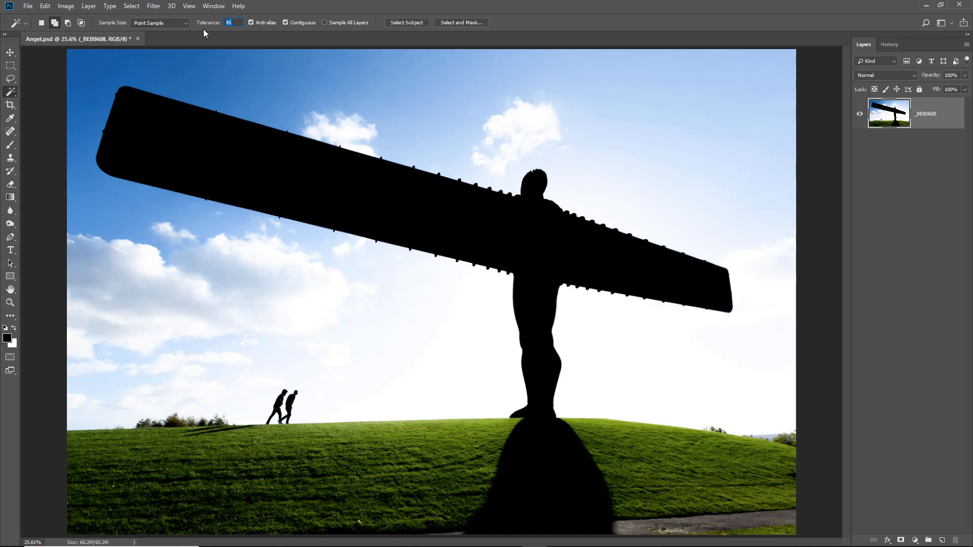
{"action": "left_click", "coordinate": [216, 84]}
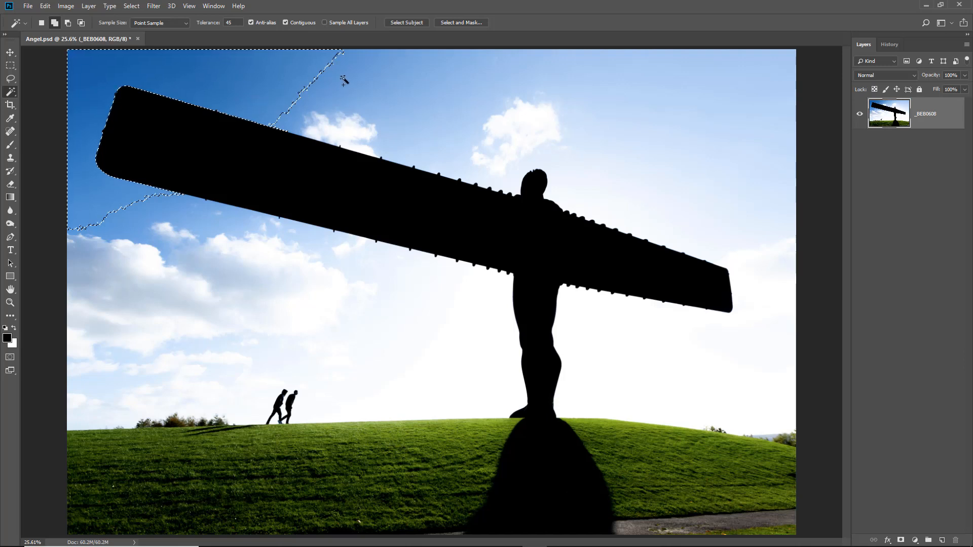
{"action": "left_click", "coordinate": [377, 106]}
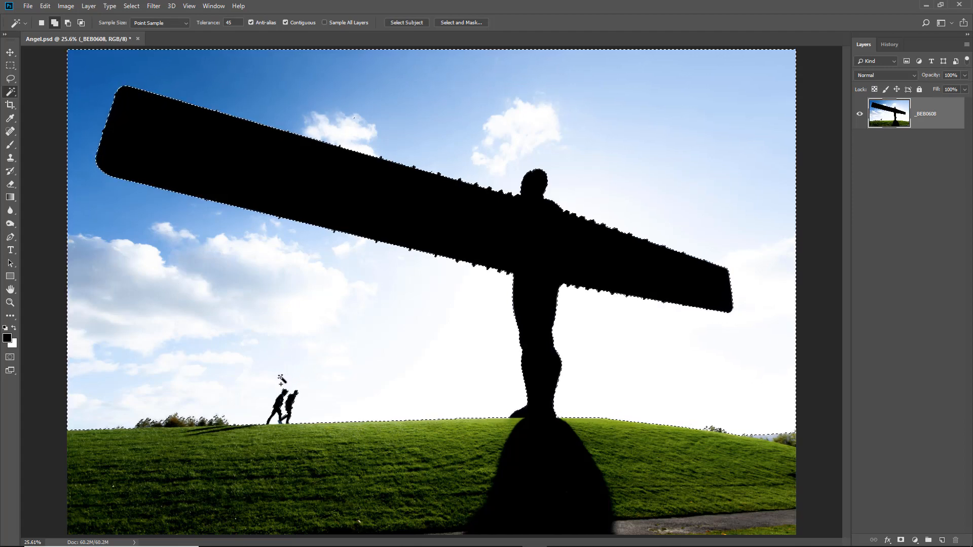
{"action": "left_click_drag", "start_coordinate": [301, 430], "coordinate": [301, 431]}
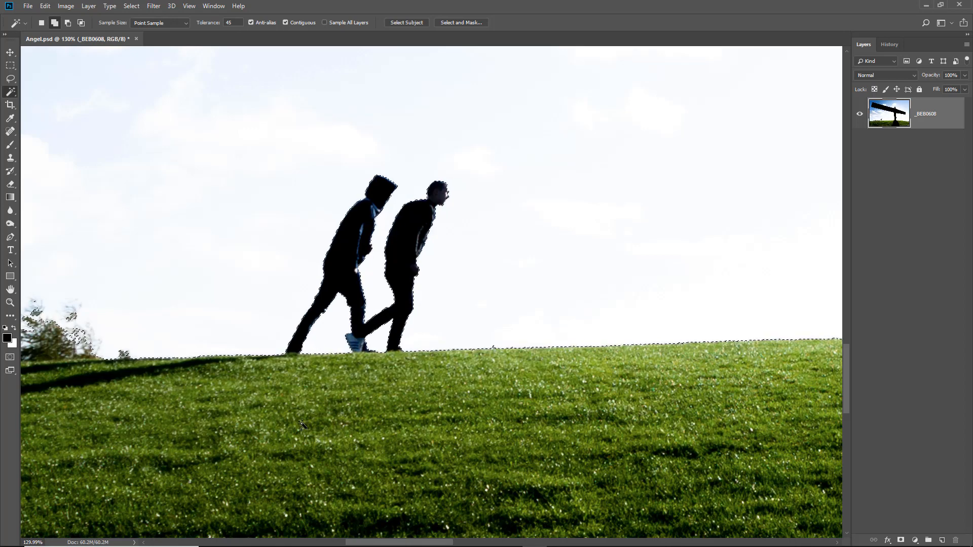
{"action": "key", "text": "ctrl+0"}
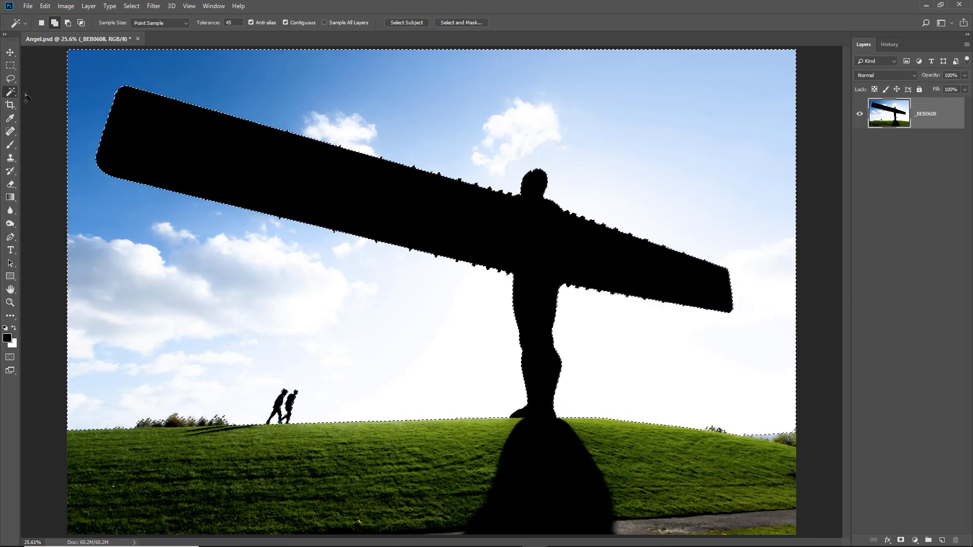
Step: Add the row of bushes left of the walking figures to the sky selection with the Polygonal Lasso, following the grass edge
{"action": "left_click_drag", "start_coordinate": [10, 79], "coordinate": [38, 87]}
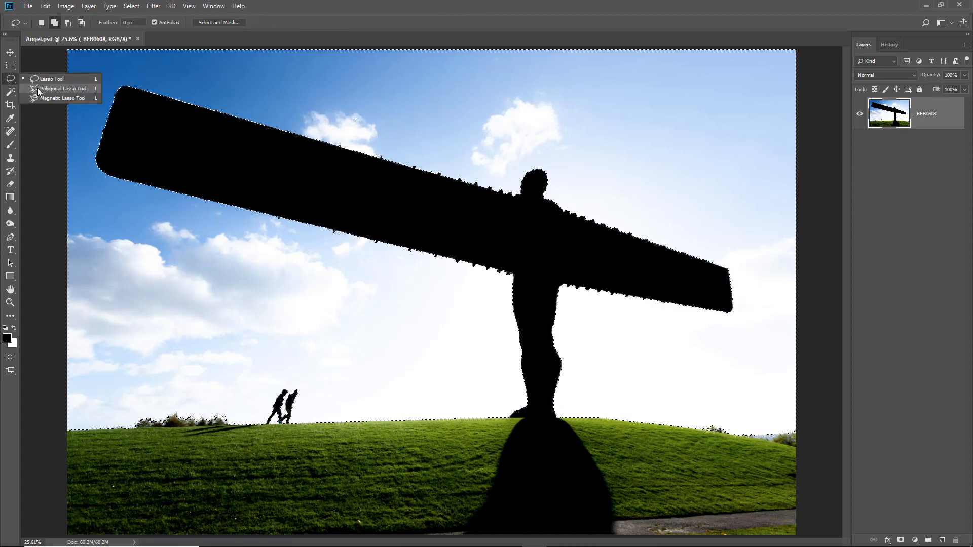
{"action": "left_click", "coordinate": [37, 87]}
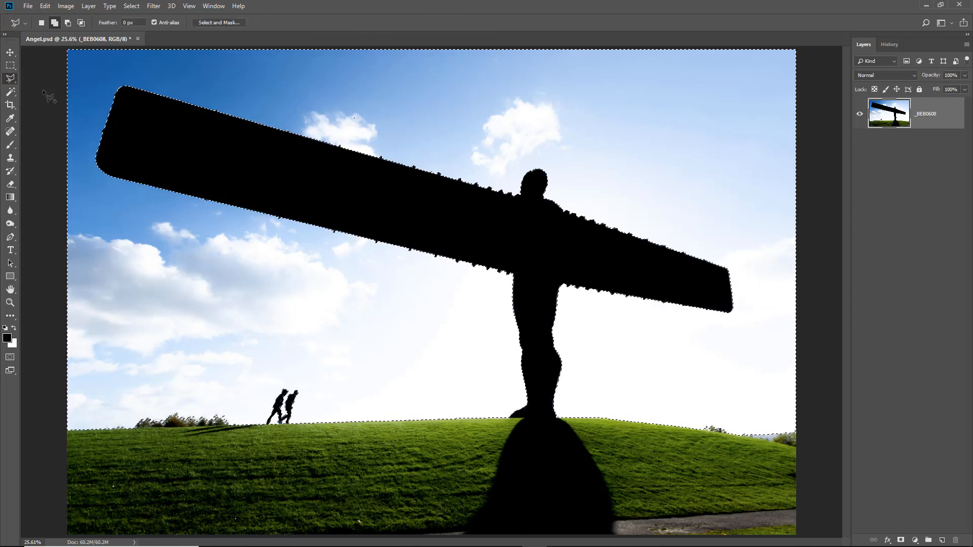
{"action": "left_click", "coordinate": [54, 25]}
{"action": "left_click_drag", "start_coordinate": [95, 362], "coordinate": [260, 476]}
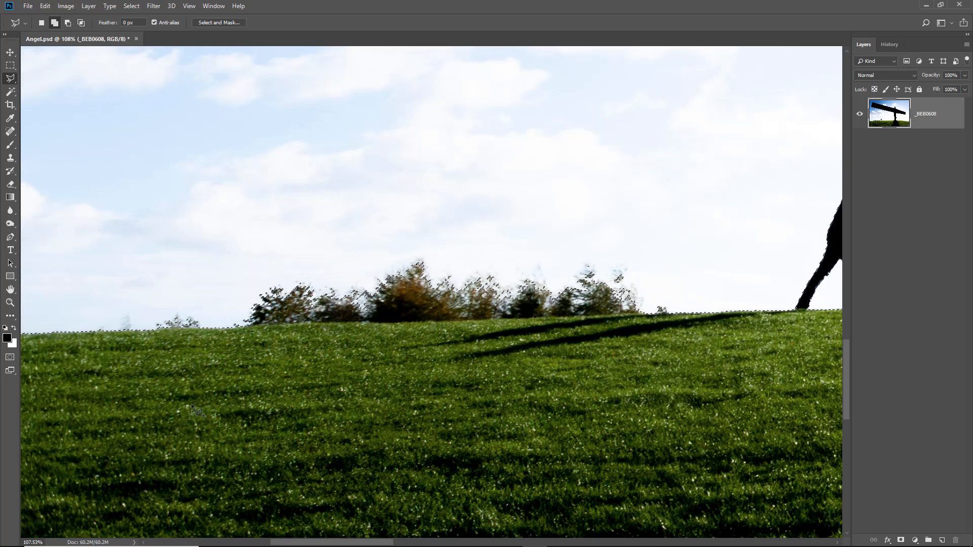
{"action": "left_click", "coordinate": [53, 207]}
{"action": "left_click", "coordinate": [82, 333]}
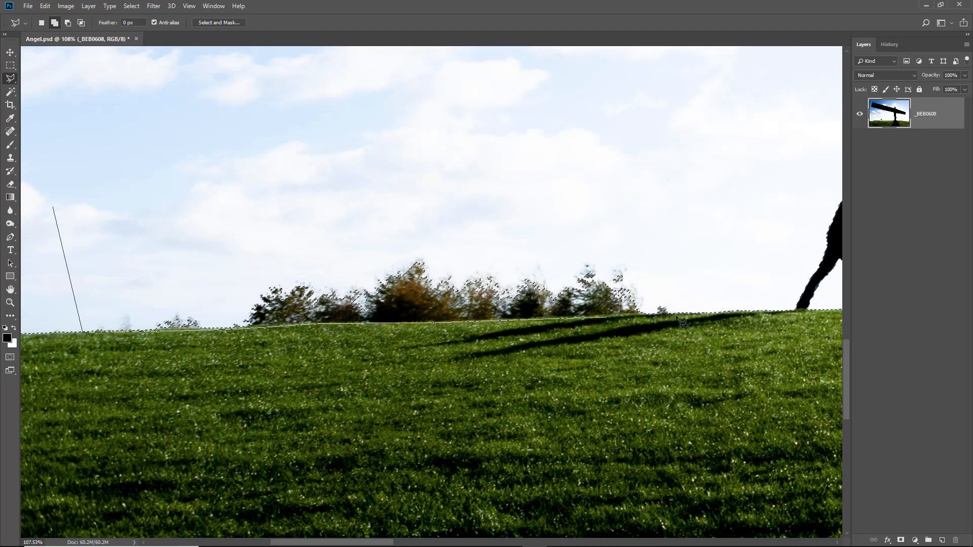
{"action": "left_click", "coordinate": [770, 134]}
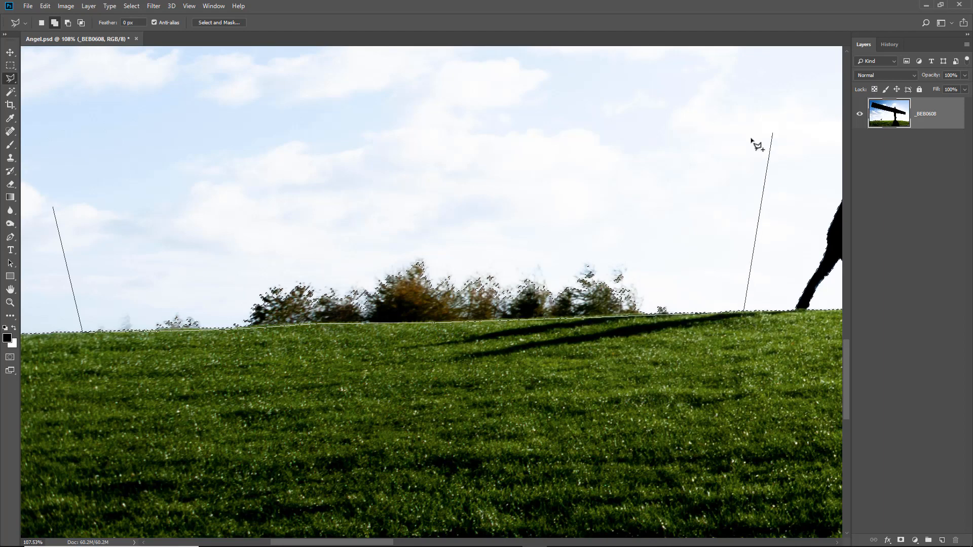
{"action": "left_click", "coordinate": [190, 103]}
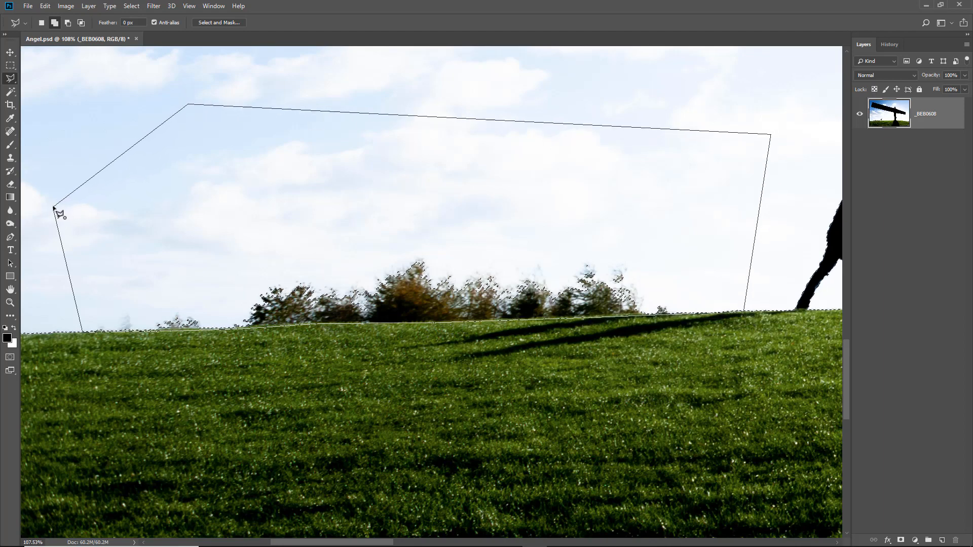
{"action": "left_click", "coordinate": [54, 211]}
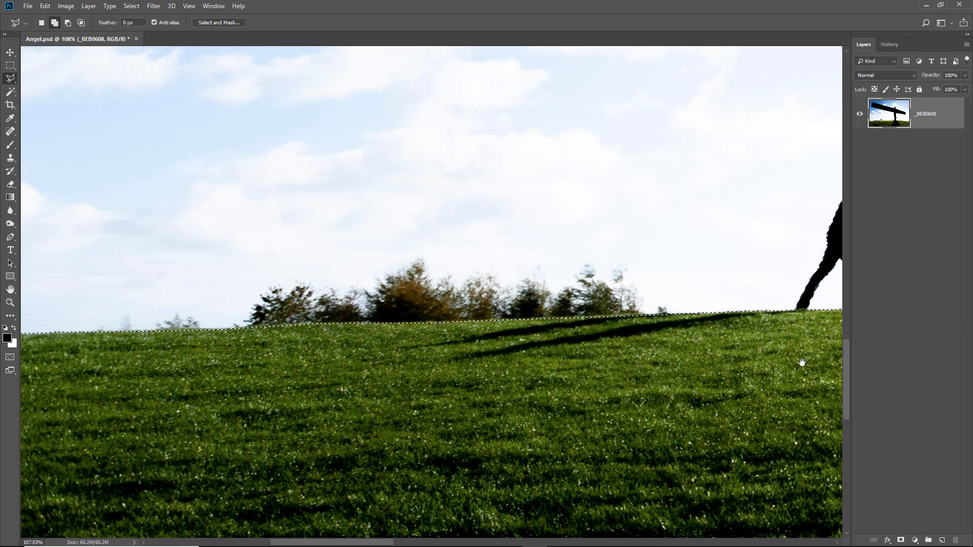
Step: Add the bushes and distant hills along the horizon's right end to the sky selection with a polygonal outline following the grass
{"action": "left_click_drag", "start_coordinate": [801, 362], "coordinate": [2, 363]}
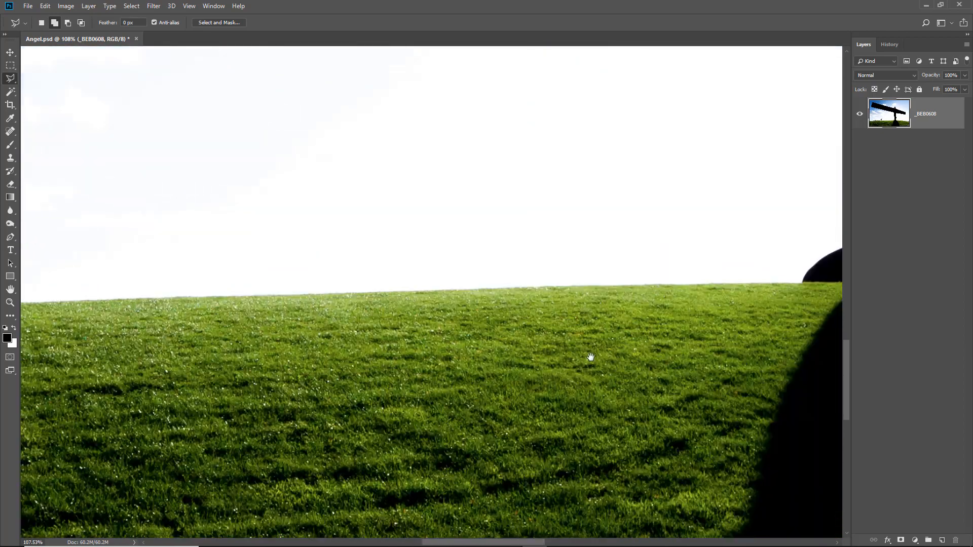
{"action": "left_click_drag", "start_coordinate": [796, 357], "coordinate": [275, 396]}
{"action": "mouse_move", "coordinate": [671, 391]}
{"action": "left_mouse_down"}
{"action": "mouse_move", "coordinate": [424, 296]}
{"action": "mouse_move", "coordinate": [623, 269]}
{"action": "mouse_move", "coordinate": [689, 241]}
{"action": "left_mouse_up"}
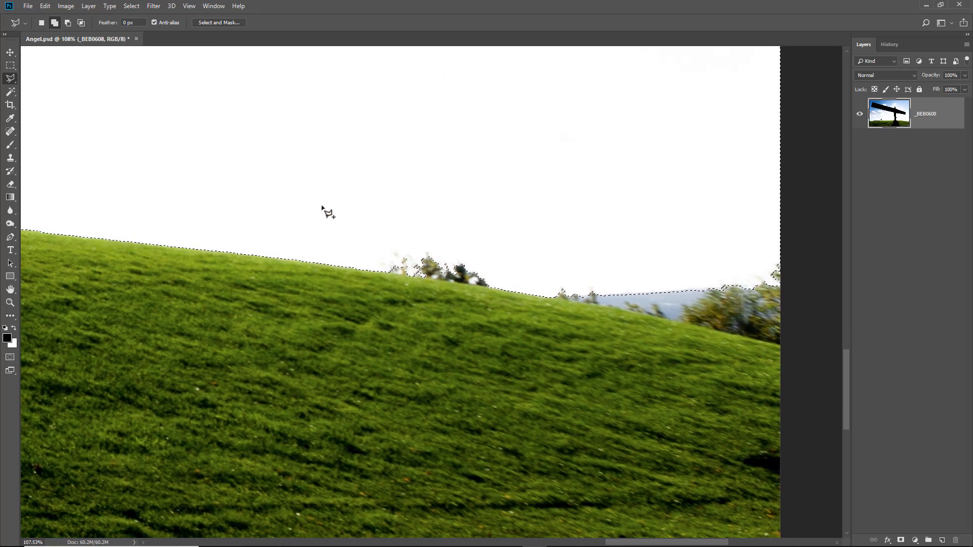
{"action": "left_click", "coordinate": [285, 153]}
{"action": "left_click", "coordinate": [365, 270]}
{"action": "left_click", "coordinate": [469, 287]}
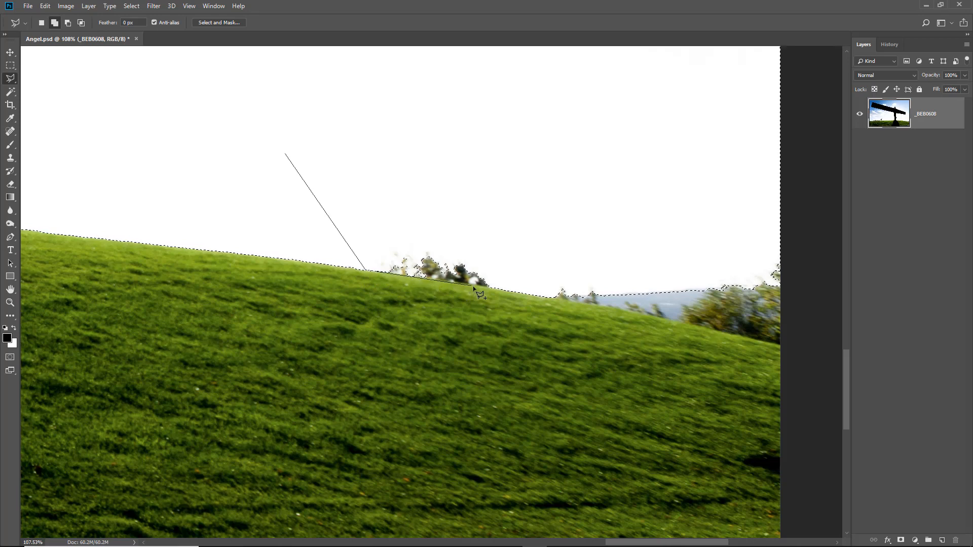
{"action": "left_click", "coordinate": [542, 299]}
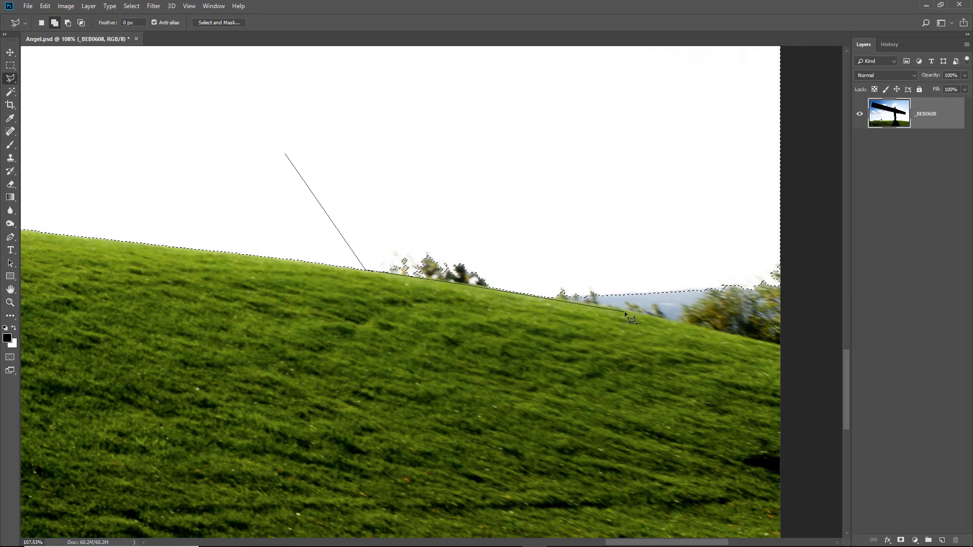
{"action": "left_click", "coordinate": [678, 325]}
{"action": "left_click", "coordinate": [787, 346]}
{"action": "left_click", "coordinate": [786, 198]}
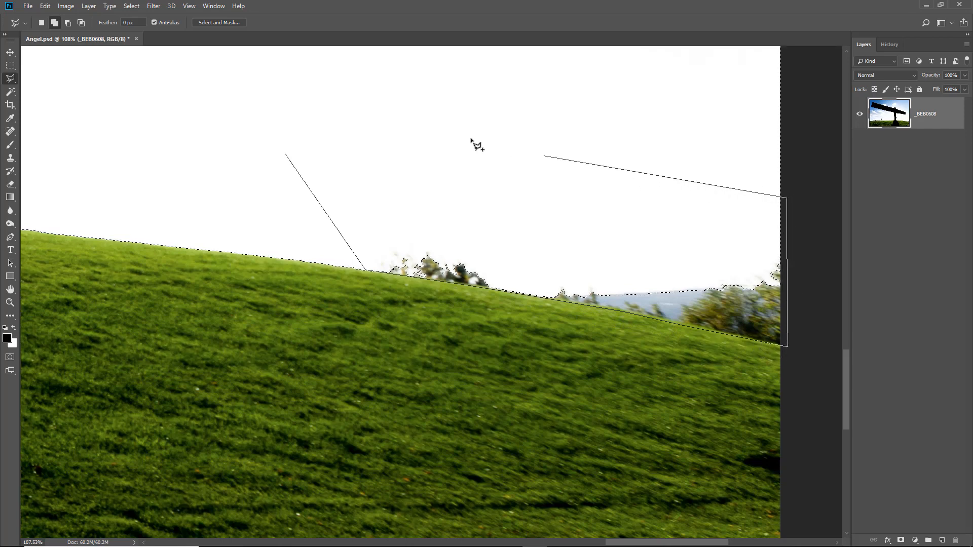
{"action": "left_click", "coordinate": [374, 95]}
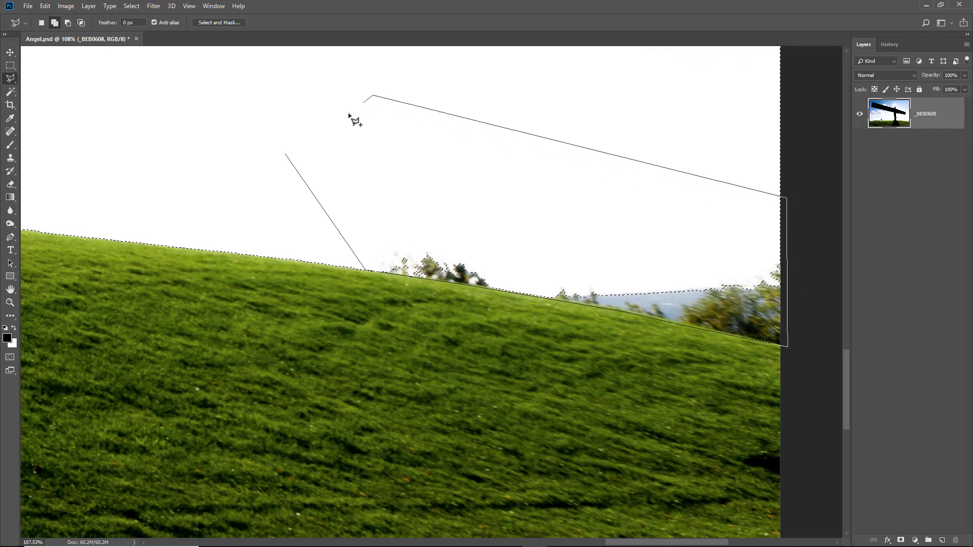
{"action": "left_click", "coordinate": [286, 155]}
{"action": "key", "text": "ctrl+0"}
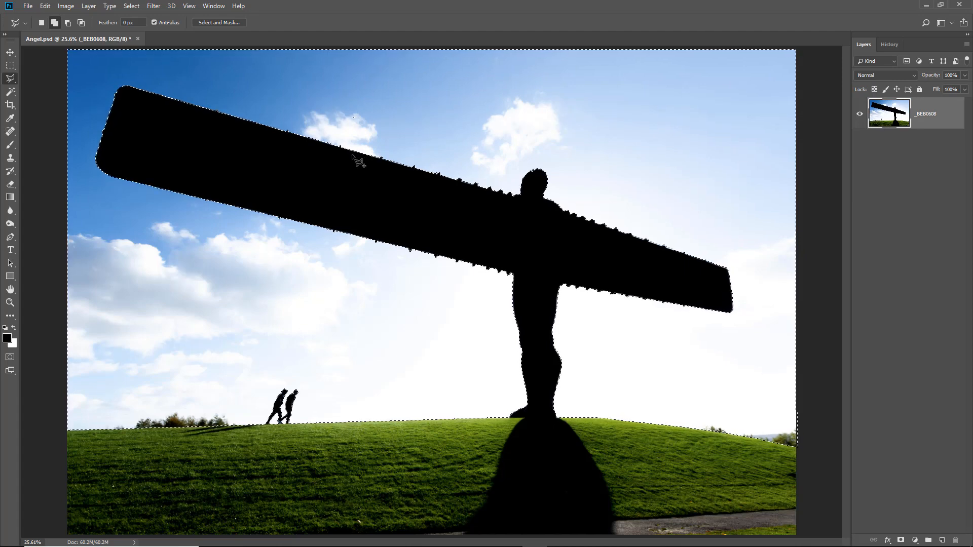
Step: Feather the sky selection by 1 px in Select and Mask, and hide the sky with an inverted layer mask made from it
{"action": "left_click", "coordinate": [217, 23]}
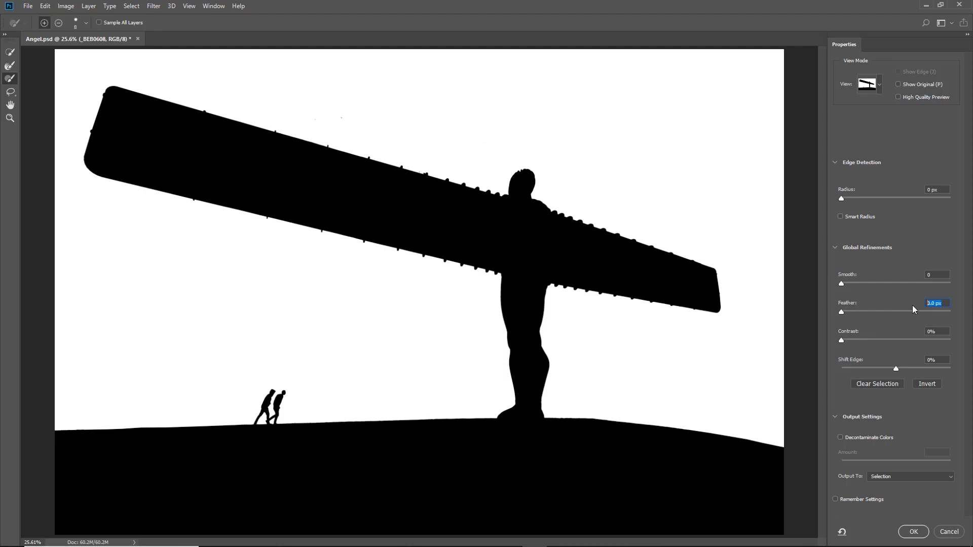
{"action": "type", "text": "1"}
{"action": "left_click", "coordinate": [954, 482]}
{"action": "left_click", "coordinate": [950, 482]}
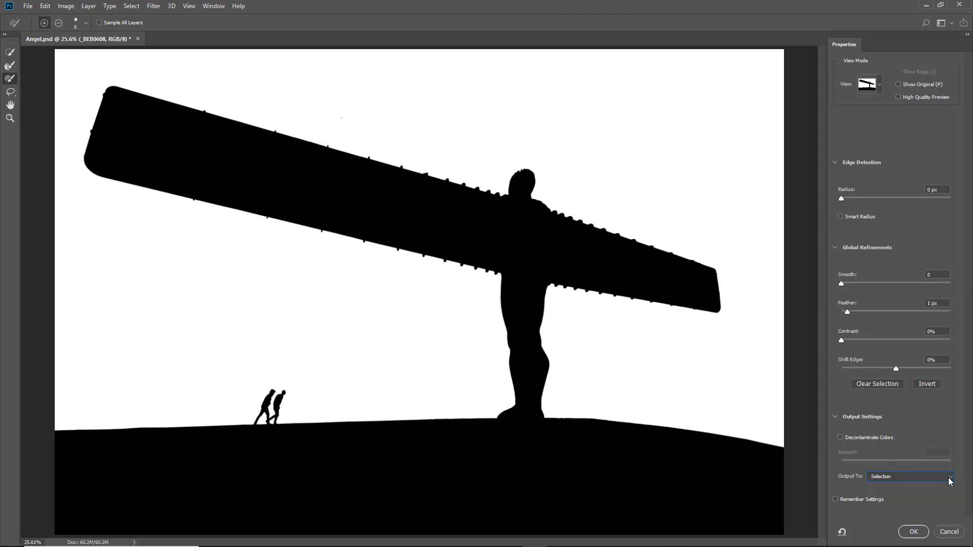
{"action": "left_click", "coordinate": [913, 532]}
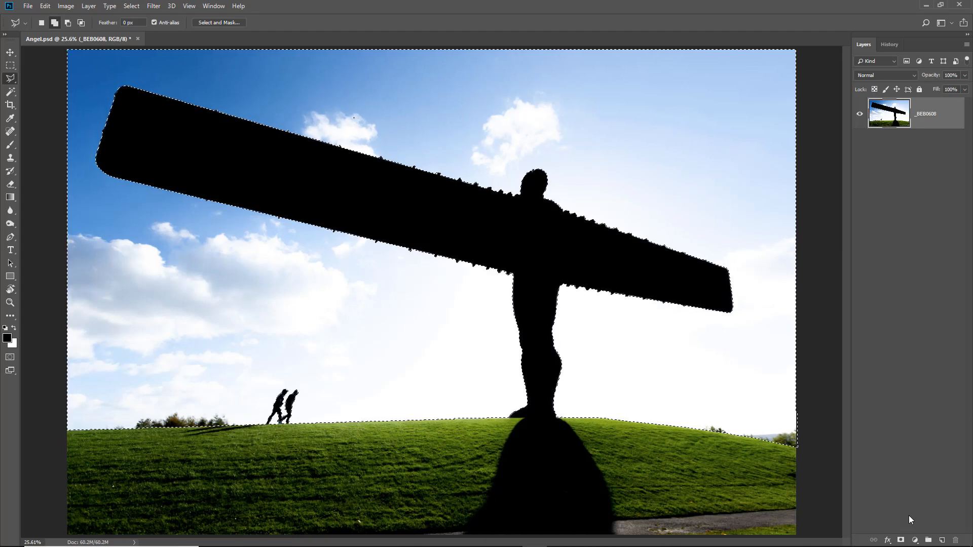
{"action": "left_click", "coordinate": [900, 542]}
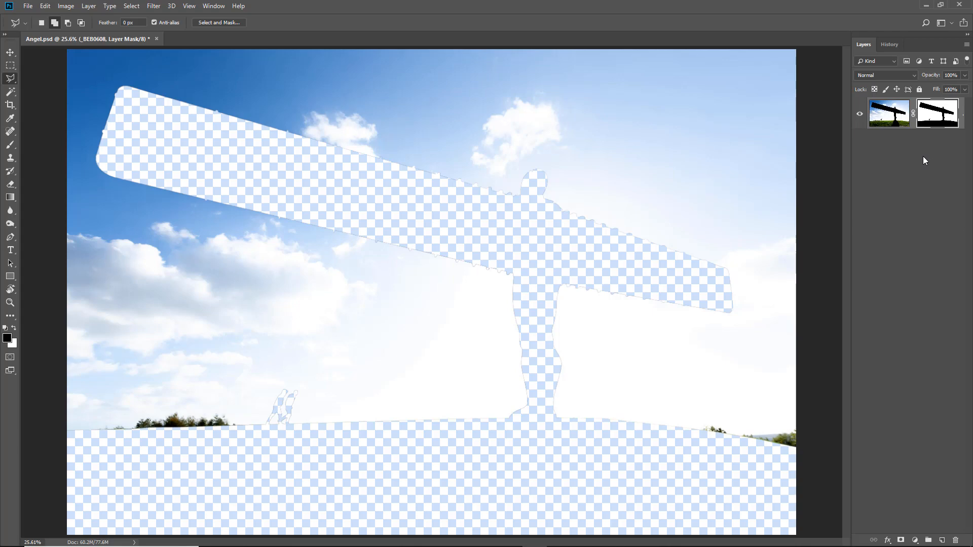
{"action": "key", "text": "ctrl+i"}
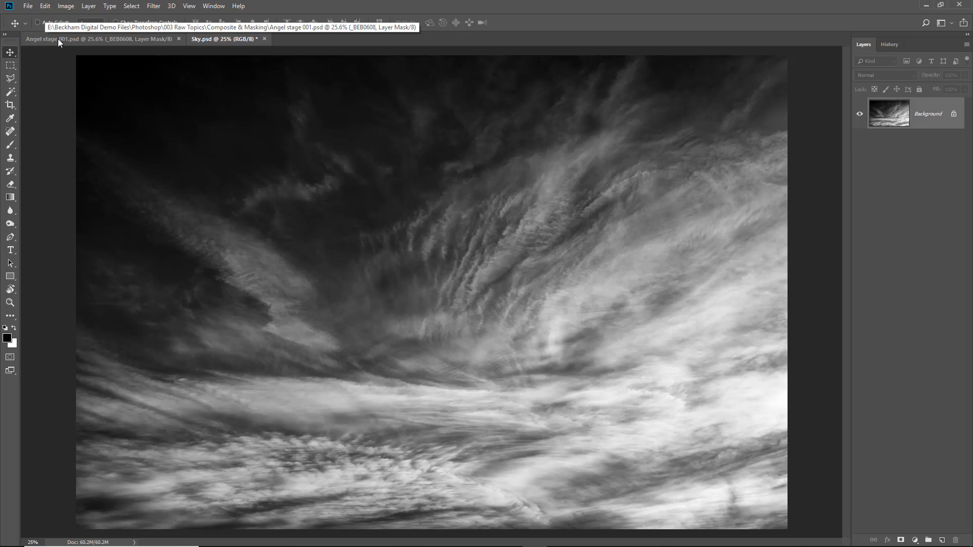
Step: Copy the masked statue layer from Angel stage 001.psd into Sky.psd, close the source document, and position the layer to fill the canvas
{"action": "left_click_drag", "start_coordinate": [58, 39], "coordinate": [449, 206]}
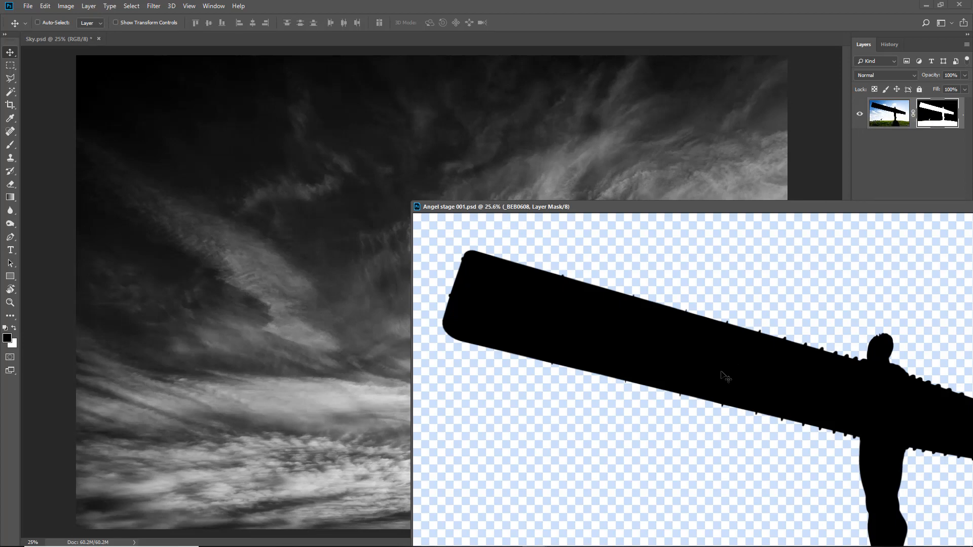
{"action": "left_click_drag", "start_coordinate": [872, 124], "coordinate": [275, 171]}
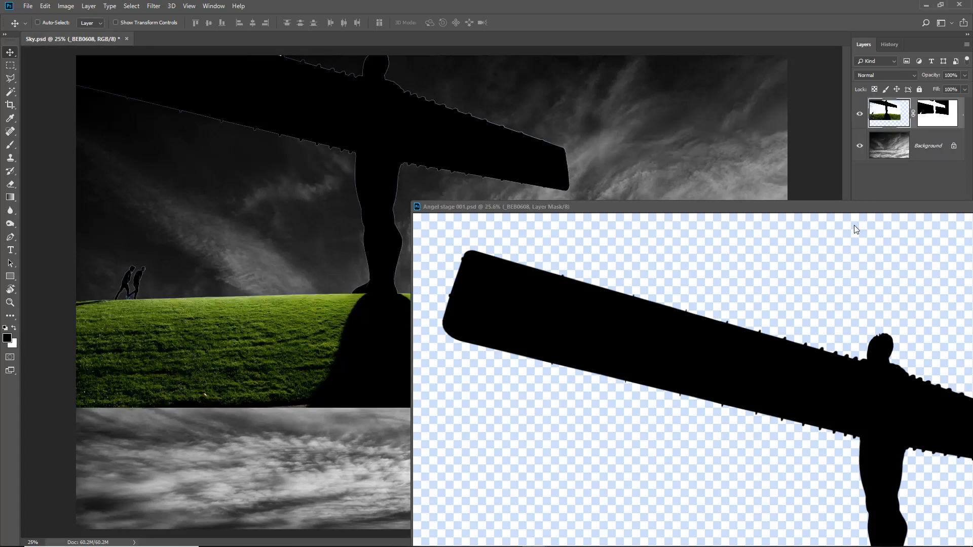
{"action": "left_click_drag", "start_coordinate": [923, 213], "coordinate": [528, 130]}
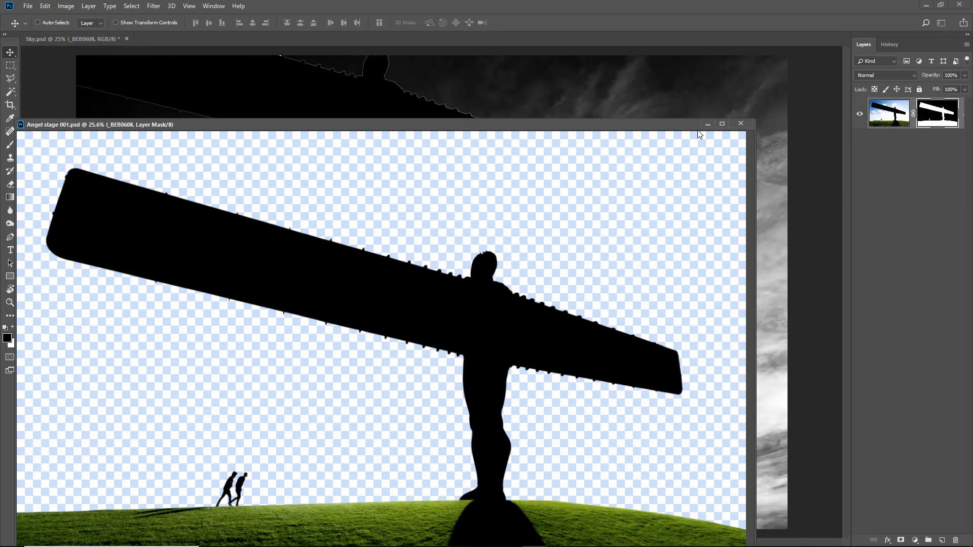
{"action": "left_click", "coordinate": [740, 124]}
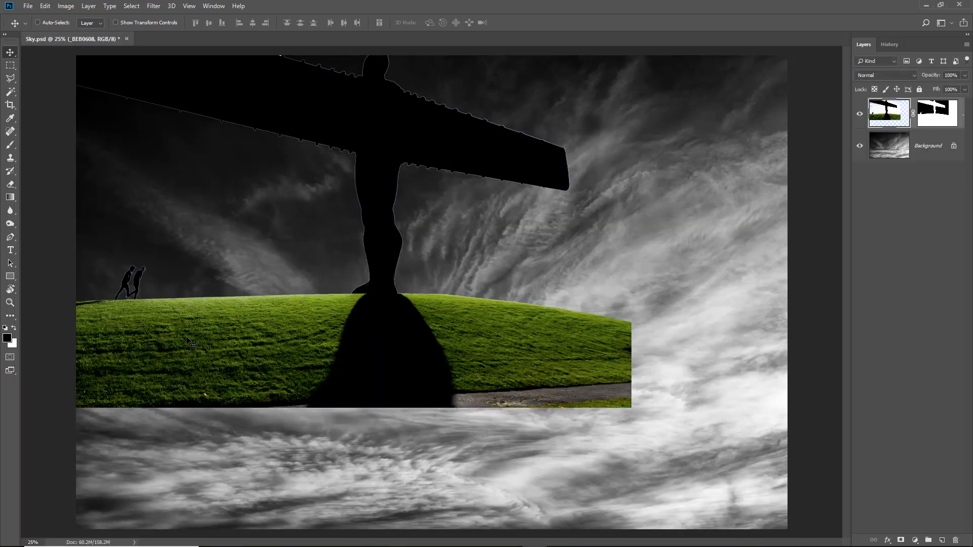
{"action": "mouse_move", "coordinate": [184, 343]}
{"action": "left_mouse_down"}
{"action": "mouse_move", "coordinate": [254, 363]}
{"action": "mouse_move", "coordinate": [311, 395]}
{"action": "mouse_move", "coordinate": [335, 423]}
{"action": "mouse_move", "coordinate": [343, 463]}
{"action": "left_mouse_up"}
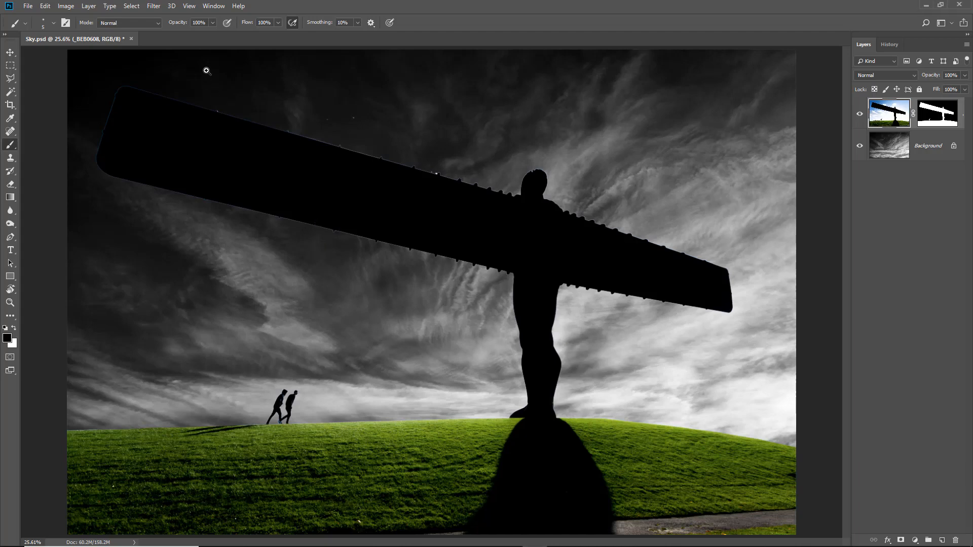
Step: Paint out the stray white specks in the sky above the long wing with a black brush on the statue layer's mask
{"action": "left_click_drag", "start_coordinate": [206, 69], "coordinate": [382, 191]}
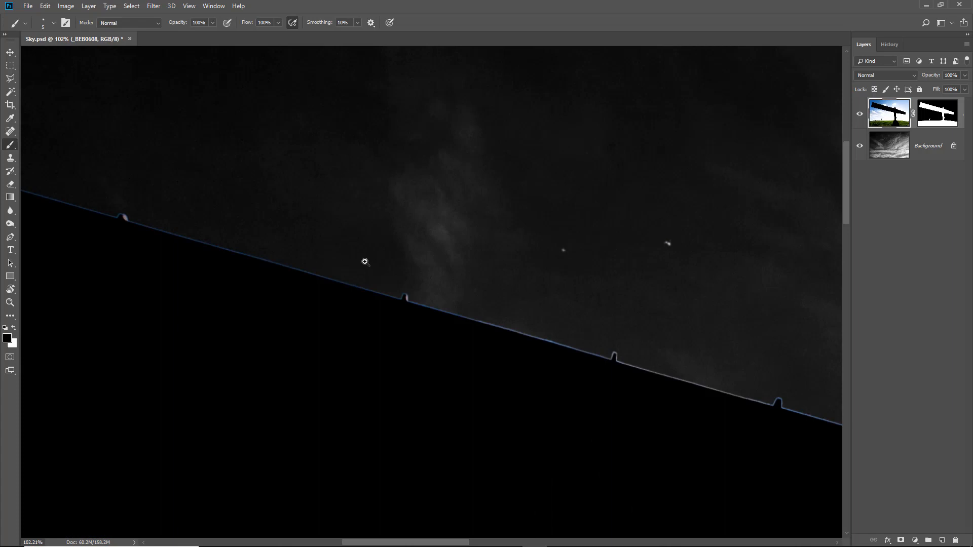
{"action": "left_click", "coordinate": [936, 115]}
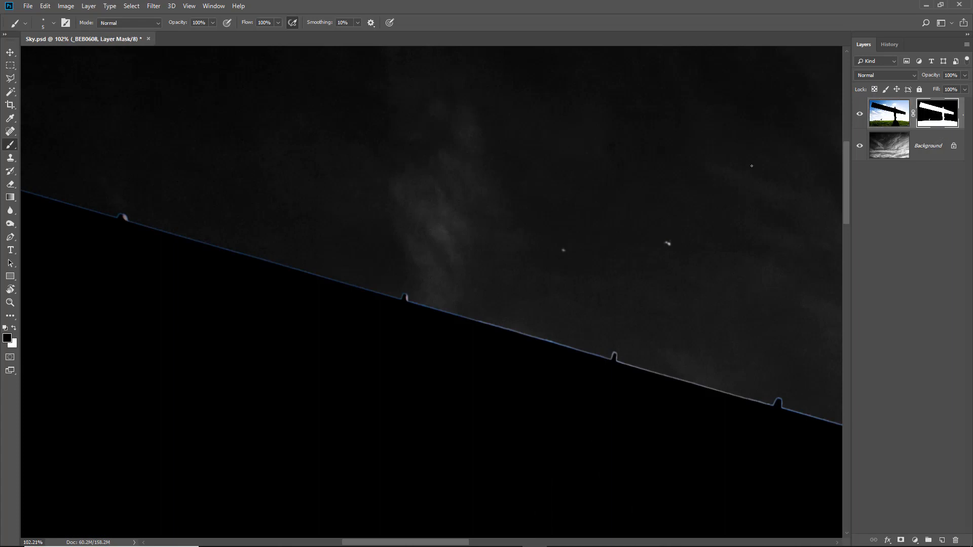
{"action": "left_click", "coordinate": [7, 338]}
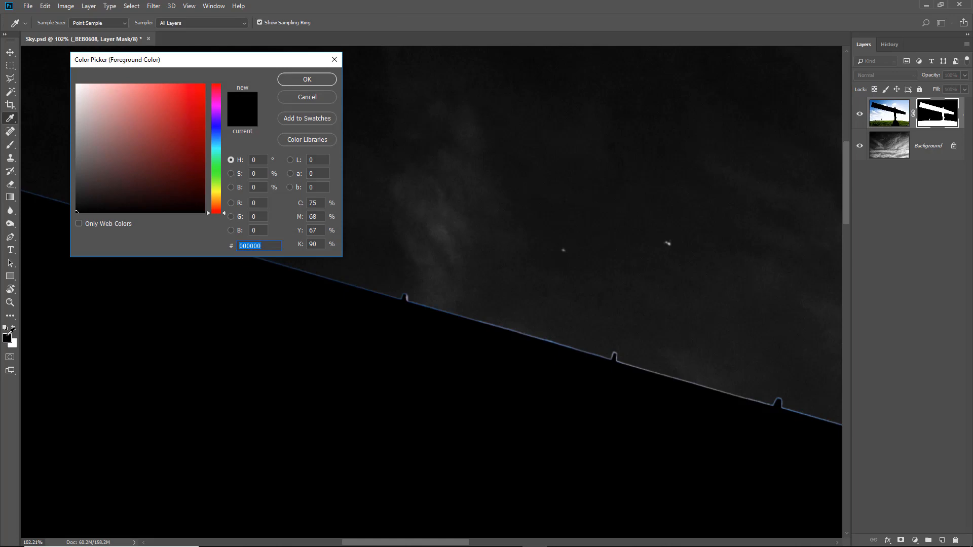
{"action": "left_click", "coordinate": [310, 80]}
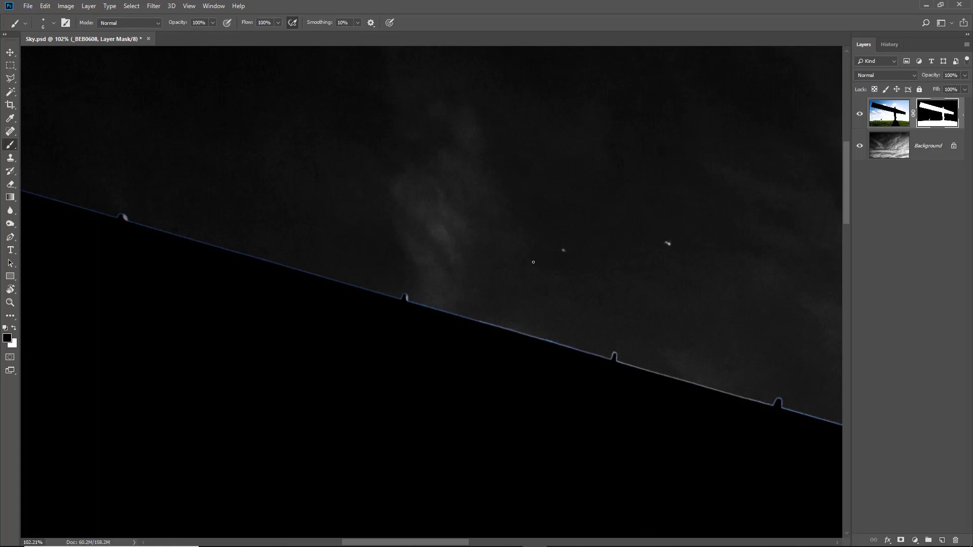
{"action": "key", "text": "bracketright"}
{"action": "key", "text": "bracketright"}
{"action": "left_click", "coordinate": [563, 250]}
{"action": "left_click", "coordinate": [668, 244]}
Step: Paint out the small white mark on the long wing's upper edge with a smaller black brush on the mask
{"action": "key", "text": "space"}
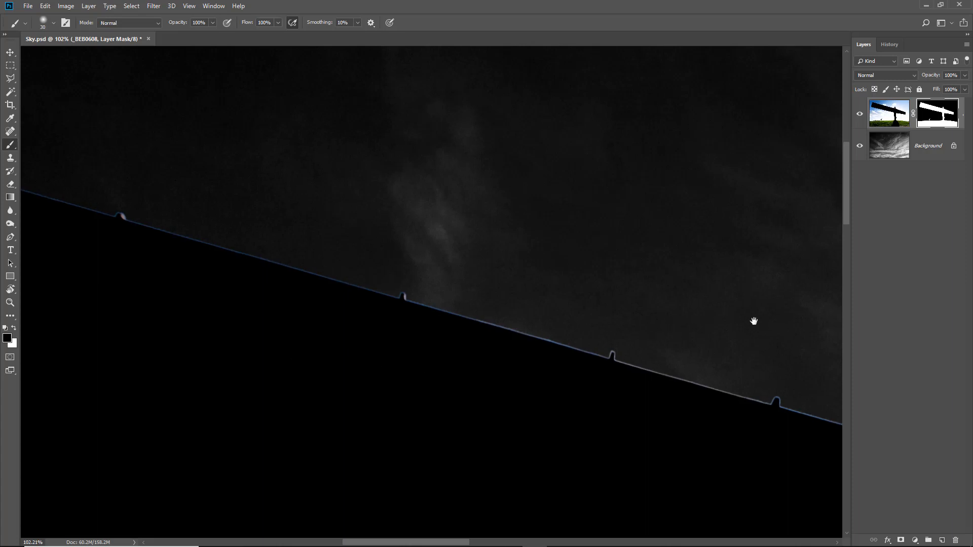
{"action": "left_click_drag", "start_coordinate": [754, 322], "coordinate": [234, 139]}
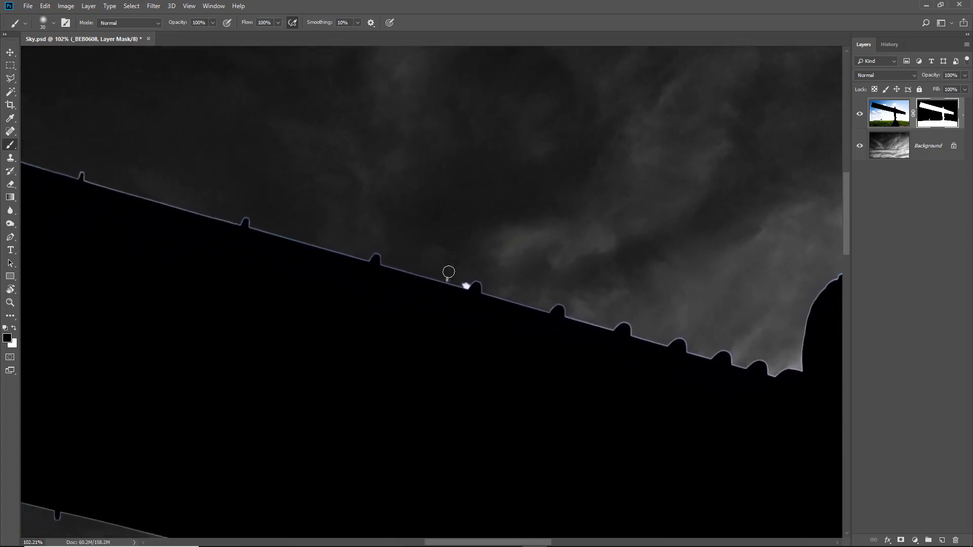
{"action": "left_click_drag", "start_coordinate": [429, 246], "coordinate": [522, 312]}
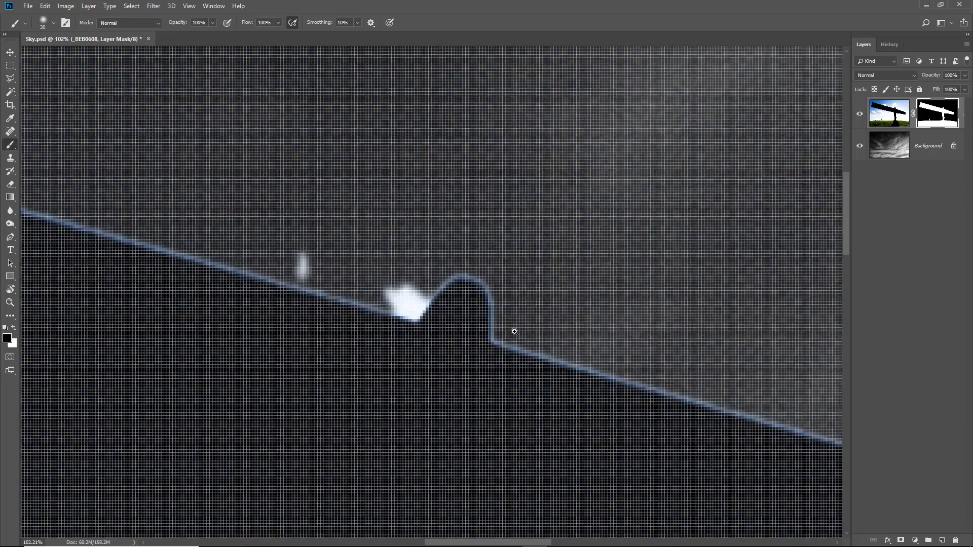
{"action": "left_click", "coordinate": [396, 301], "text": "ctrl+alt"}
{"action": "left_click", "coordinate": [401, 304], "text": "ctrl+alt"}
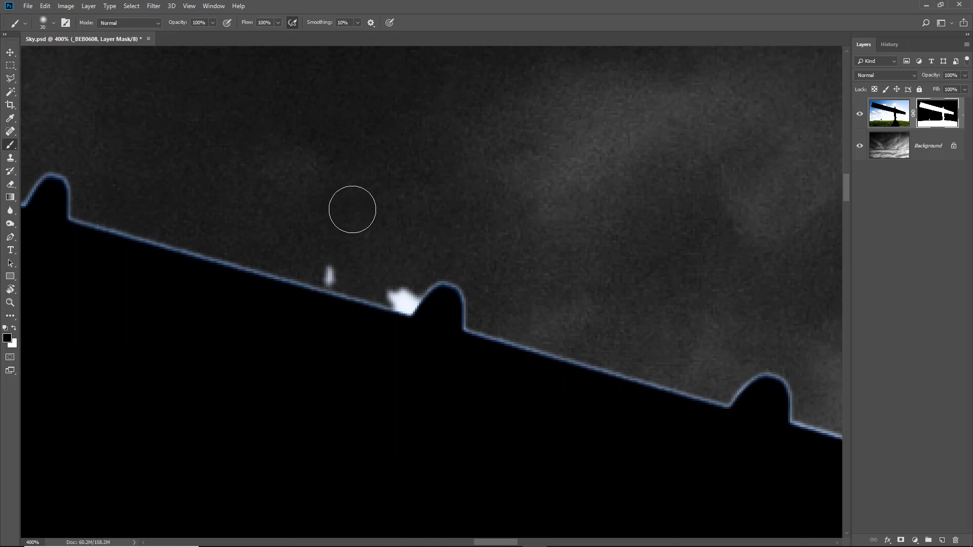
{"action": "key", "text": "bracketleft"}
{"action": "key", "text": "bracketleft"}
{"action": "key", "text": "bracketleft"}
{"action": "key", "text": "bracketleft"}
{"action": "key", "text": "bracketleft"}
{"action": "key", "text": "bracketleft"}
{"action": "key", "text": "bracketleft"}
{"action": "left_click", "coordinate": [326, 273]}
{"action": "left_click", "coordinate": [327, 279]}
Step: Remove the bright patch beside the wing's rib by painting black on the mask with a 4 px brush, following the rib's outline
{"action": "key", "text": "bracketleft"}
{"action": "key", "text": "bracketleft"}
{"action": "key", "text": "bracketleft"}
{"action": "left_click", "coordinate": [409, 311], "text": "shift"}
{"action": "left_click", "coordinate": [418, 294], "text": "shift"}
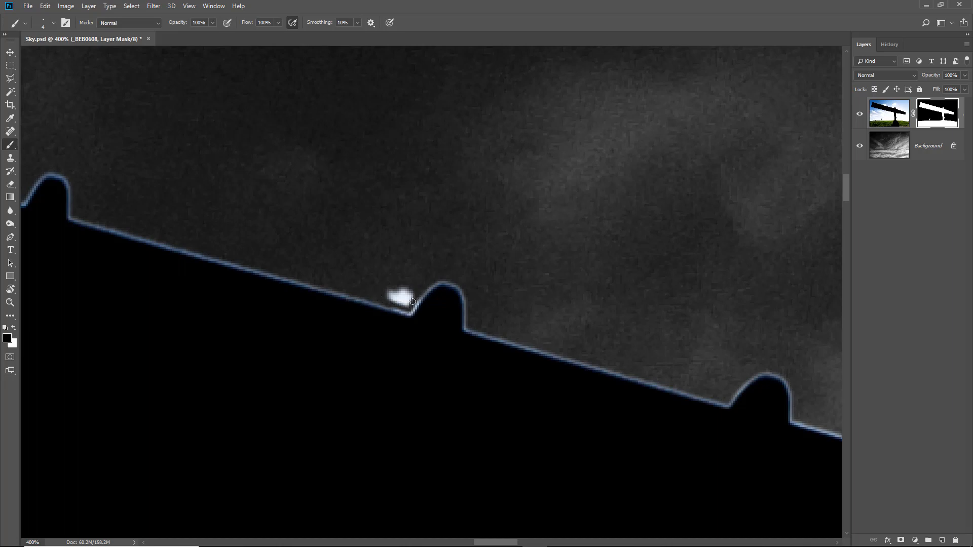
{"action": "mouse_move", "coordinate": [412, 303]}
{"action": "left_mouse_down"}
{"action": "mouse_move", "coordinate": [392, 293]}
{"action": "mouse_move", "coordinate": [406, 302]}
{"action": "left_mouse_up"}
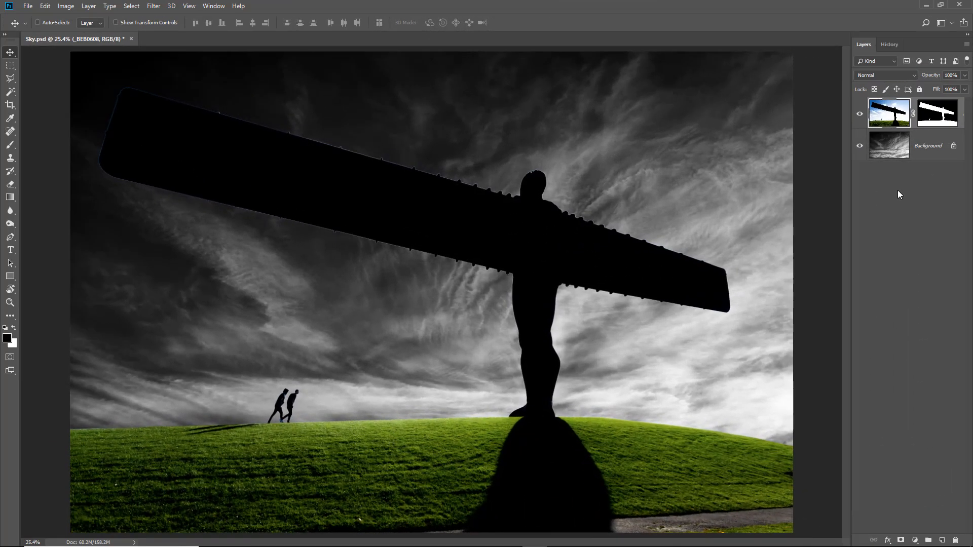
{"action": "left_click", "coordinate": [10, 106]}
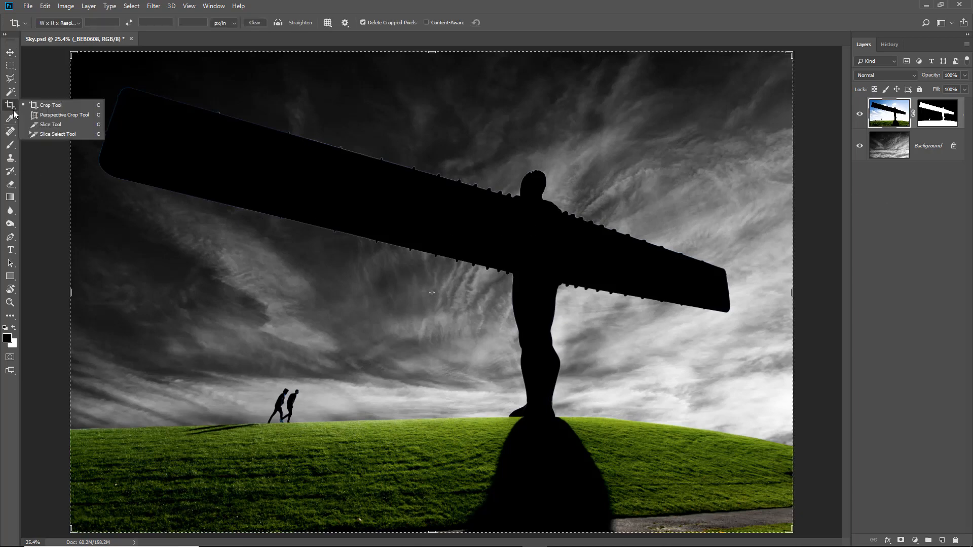
{"action": "left_click", "coordinate": [535, 202]}
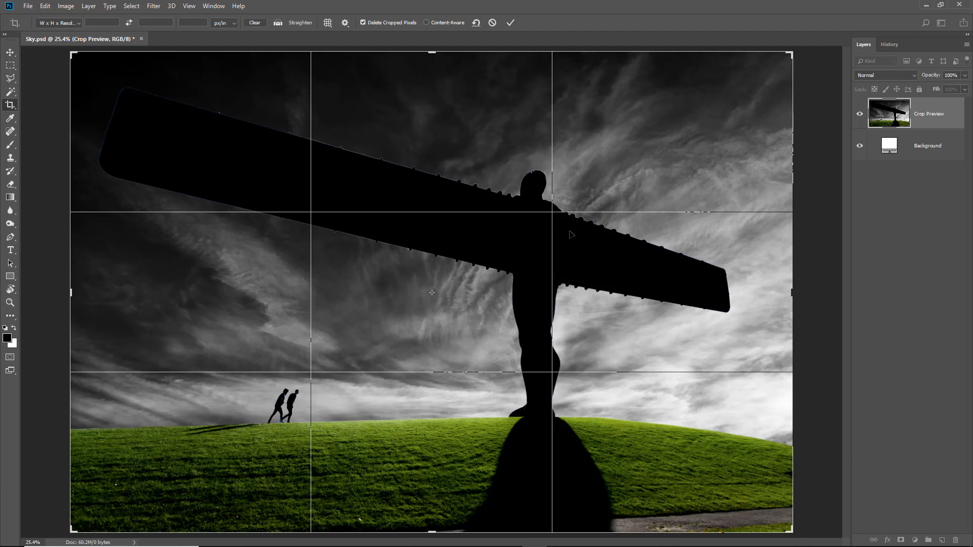
{"action": "left_click", "coordinate": [492, 23]}
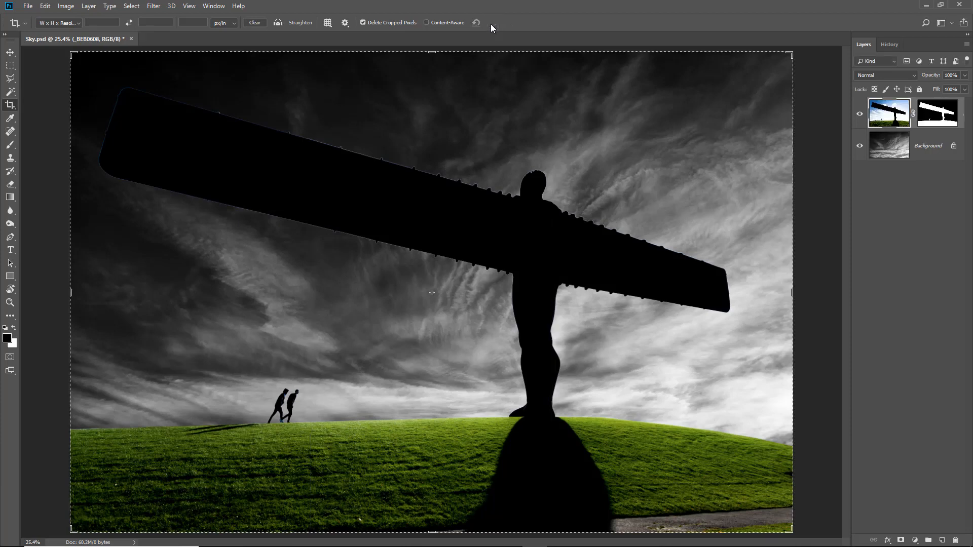
Step: Move the statue layer slightly to the right over the sky
{"action": "left_click", "coordinate": [10, 53]}
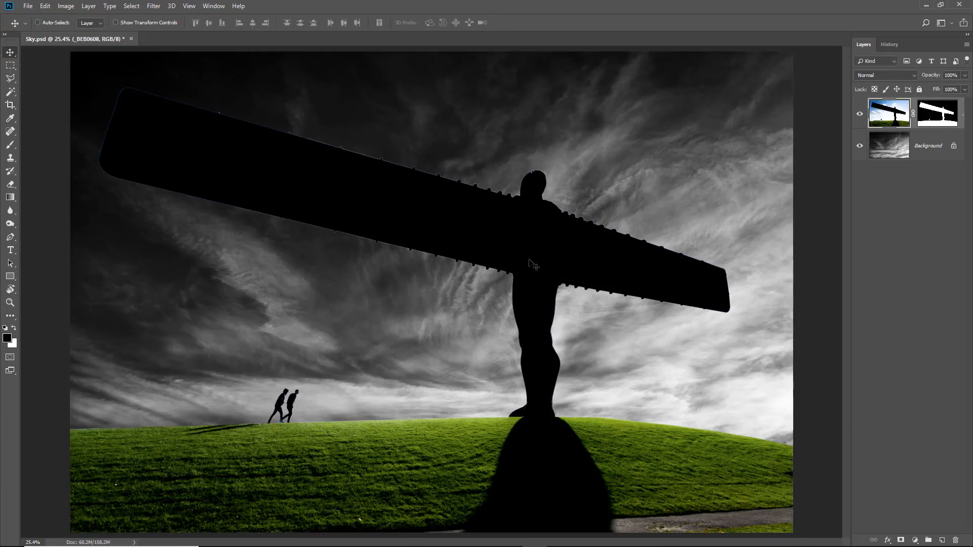
{"action": "left_click_drag", "start_coordinate": [529, 260], "coordinate": [552, 262]}
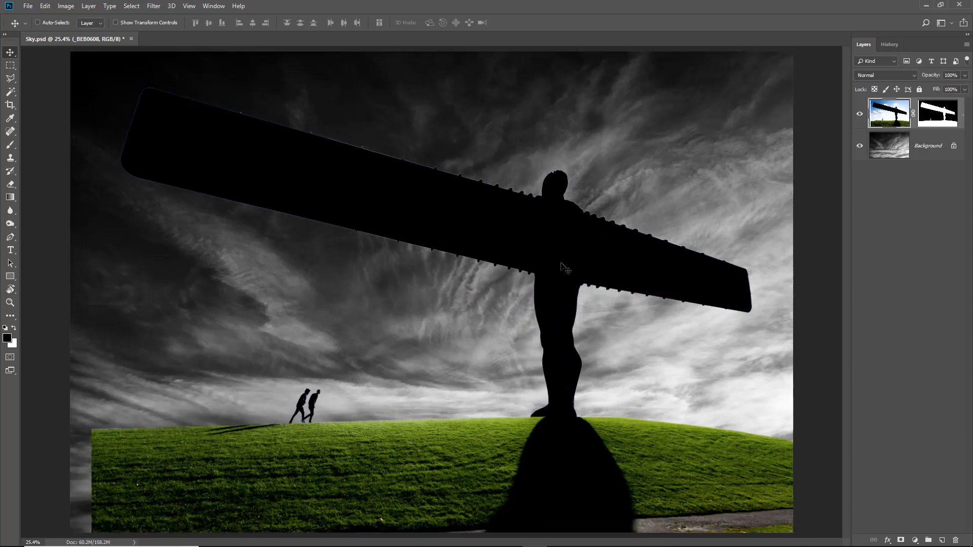
Step: Crop away roughly the bottom eighth of the image, cutting through the grass and the statue's shadow while keeping the full width
{"action": "left_click", "coordinate": [9, 107]}
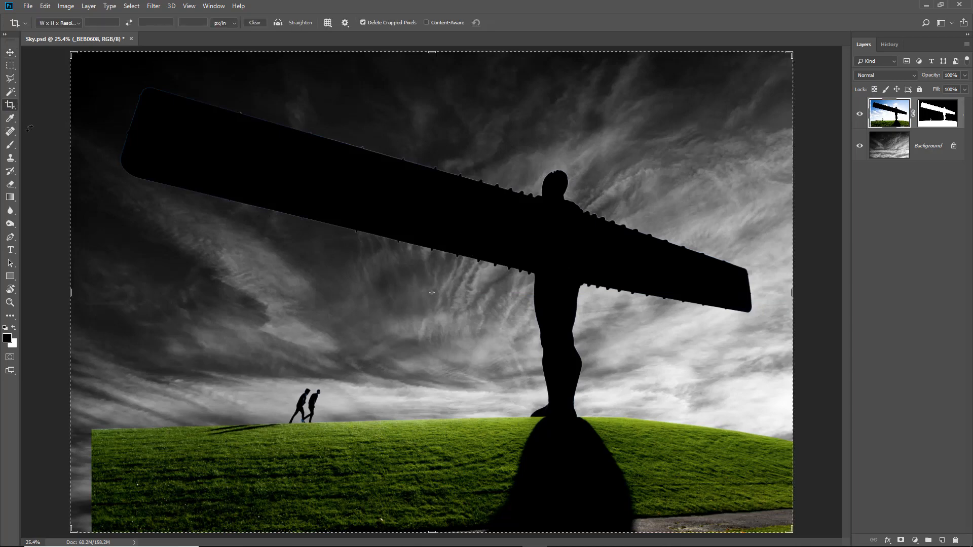
{"action": "left_click", "coordinate": [460, 290]}
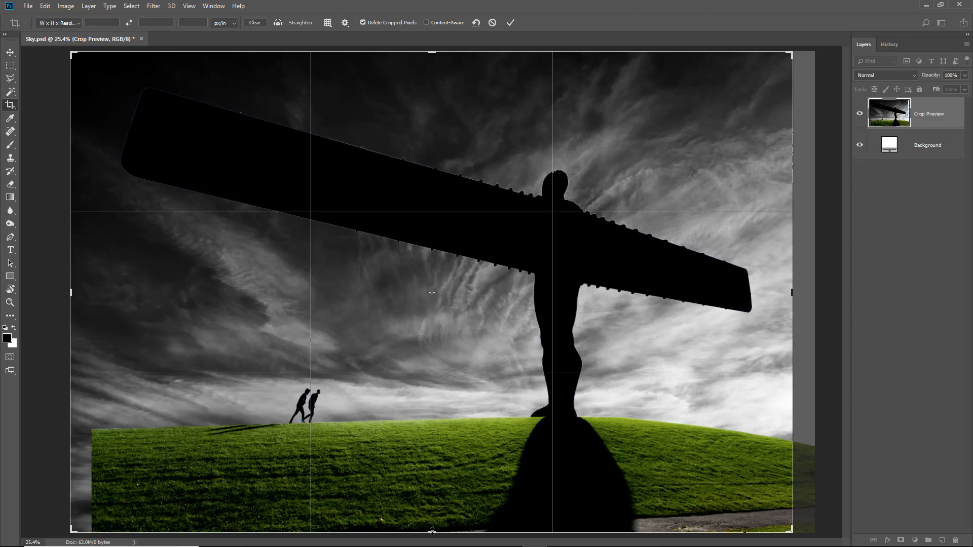
{"action": "left_click_drag", "start_coordinate": [432, 529], "coordinate": [435, 502]}
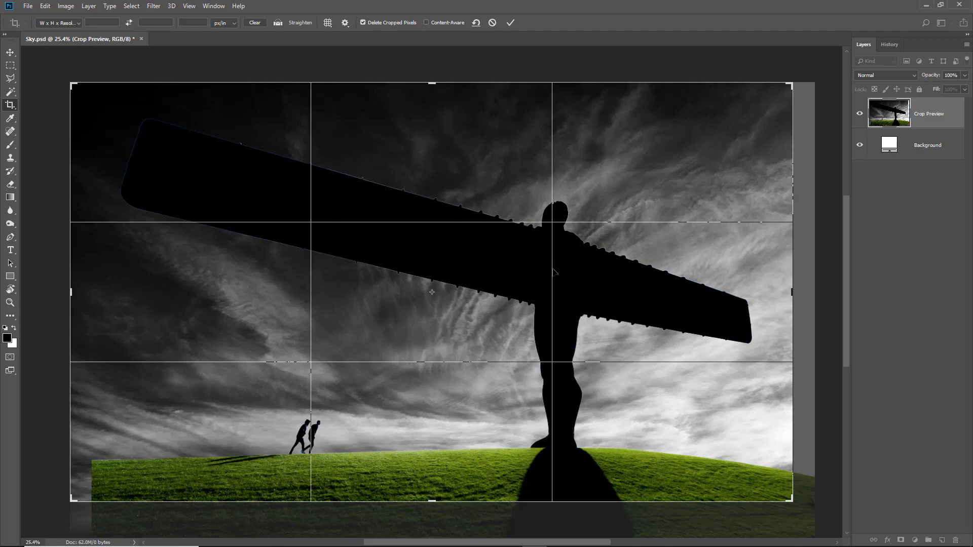
{"action": "left_click", "coordinate": [510, 22]}
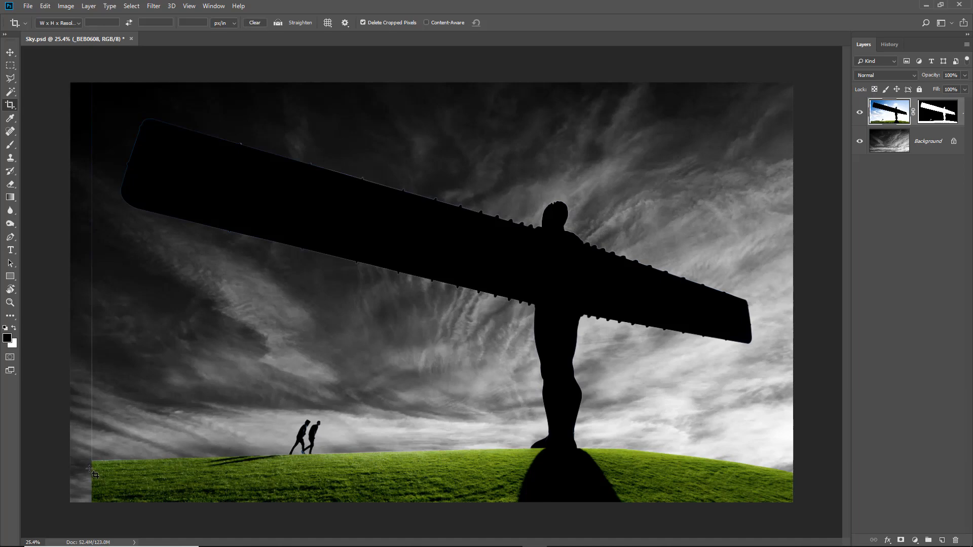
Step: Paint out the thin vertical line in the sky along the statue layer's left edge with an enlarged black brush on the mask
{"action": "left_click", "coordinate": [938, 116]}
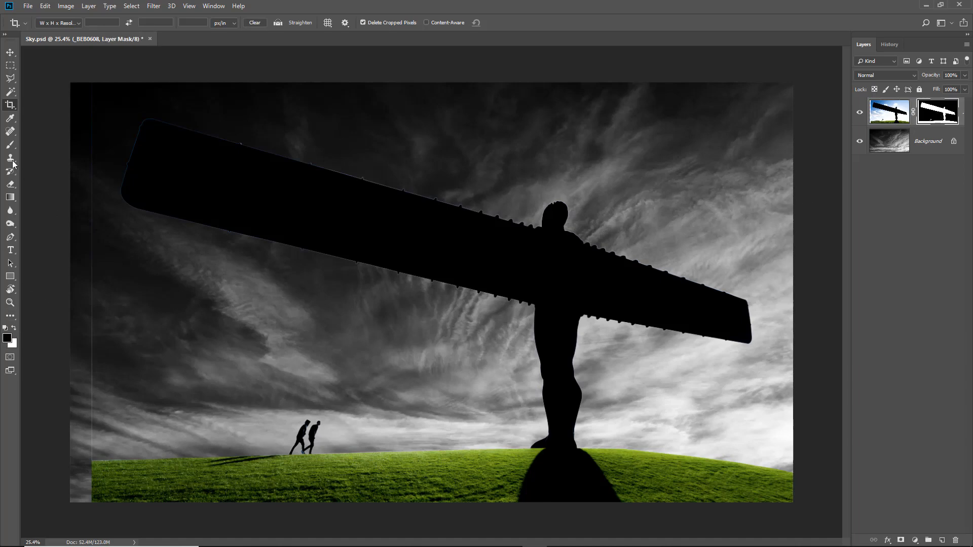
{"action": "left_click", "coordinate": [14, 145]}
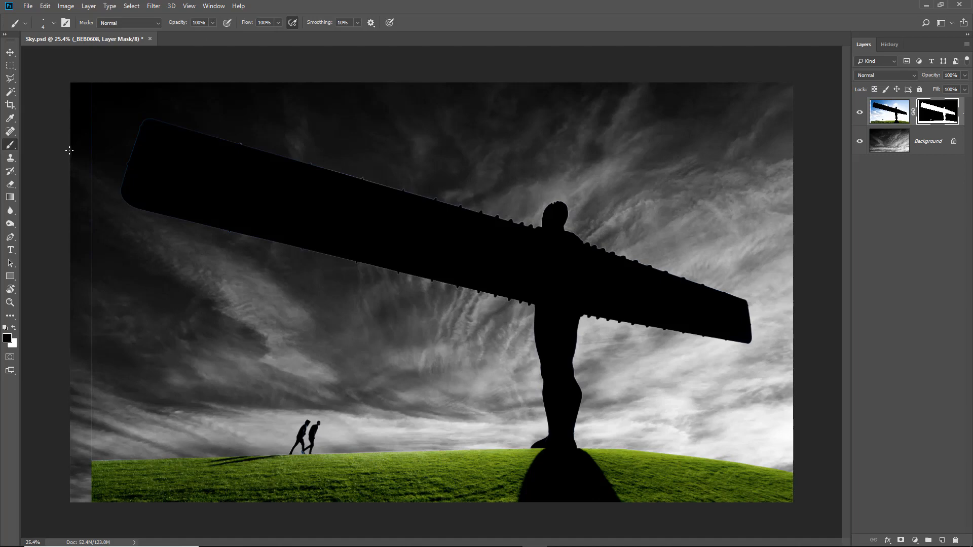
{"action": "key", "text": "bracketright"}
{"action": "key", "text": "bracketright"}
{"action": "key", "text": "bracketright"}
{"action": "key", "text": "bracketright"}
{"action": "key", "text": "bracketright"}
{"action": "key", "text": "bracketright"}
{"action": "key", "text": "bracketright"}
{"action": "key", "text": "bracketright"}
{"action": "key", "text": "bracketright"}
{"action": "key", "text": "bracketright"}
{"action": "mouse_move", "coordinate": [91, 85]}
{"action": "left_mouse_down"}
{"action": "mouse_move", "coordinate": [90, 459]}
{"action": "mouse_move", "coordinate": [88, 433]}
{"action": "left_mouse_up"}
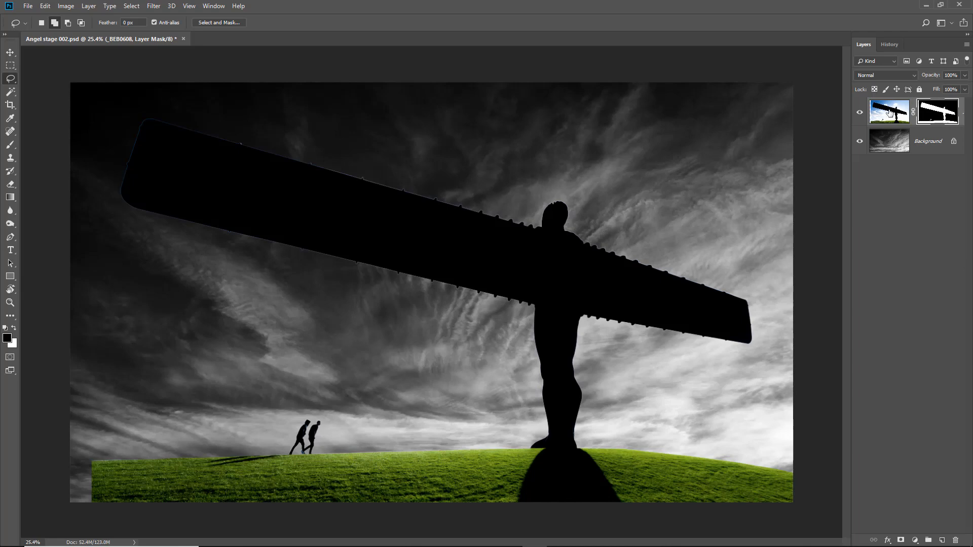
Step: Apply the statue layer's mask permanently and hide the Background sky layer
{"action": "right_click", "coordinate": [941, 112]}
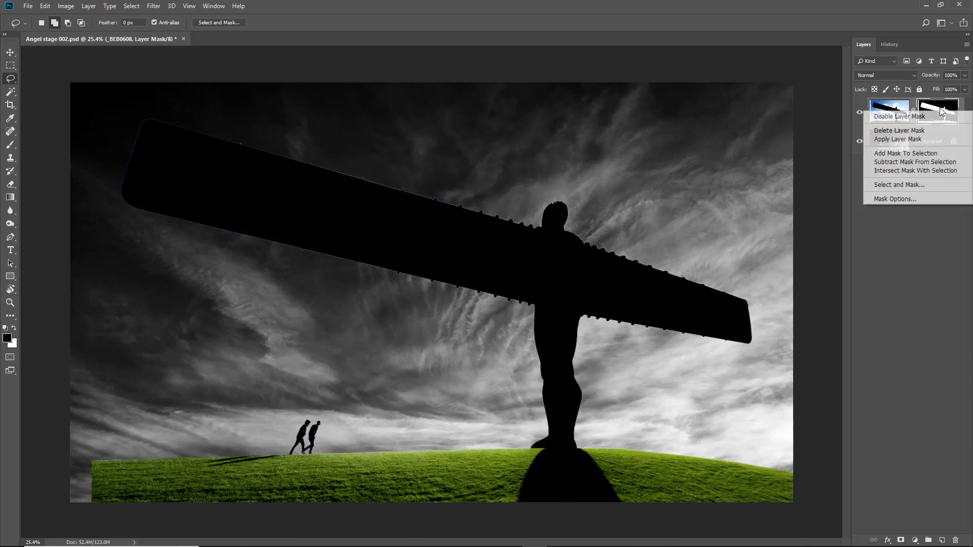
{"action": "left_click", "coordinate": [906, 144]}
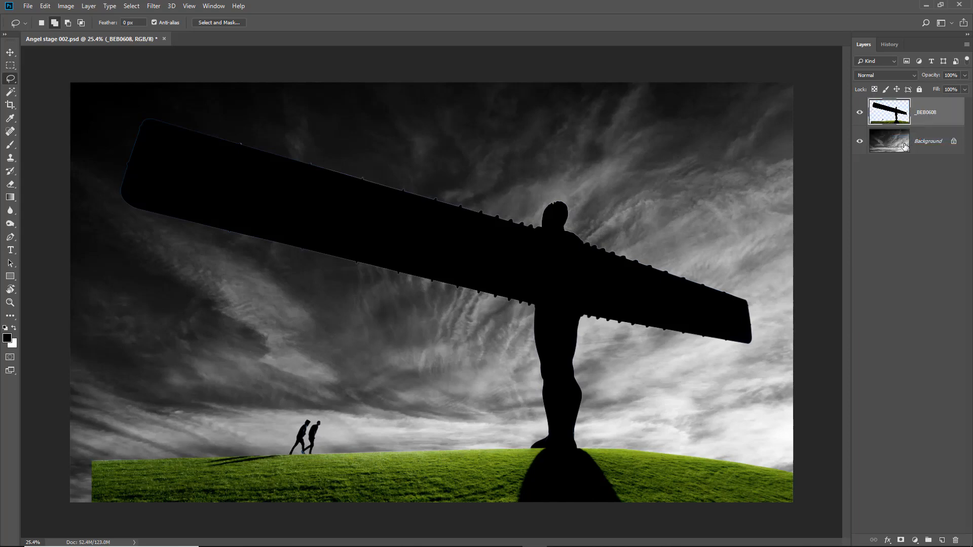
{"action": "left_click", "coordinate": [860, 142]}
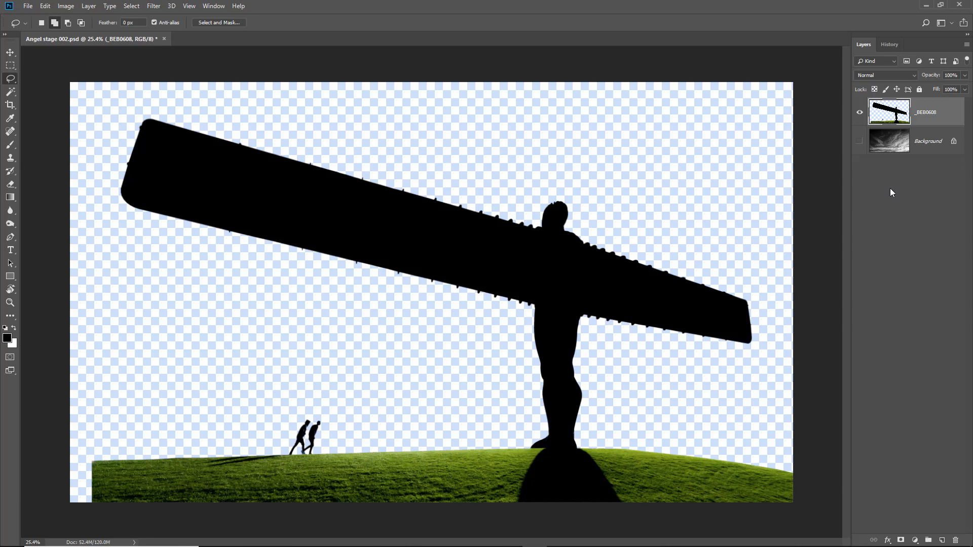
Step: Show the Background sky layer again and lasso a patch of grass and horizon just inside the hill's cut-off left end
{"action": "left_click", "coordinate": [859, 141]}
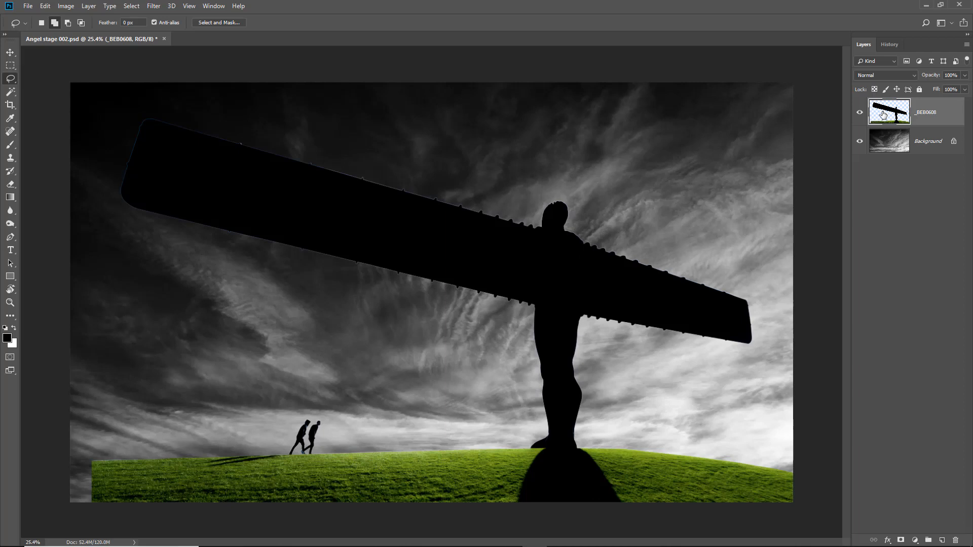
{"action": "left_click", "coordinate": [11, 79]}
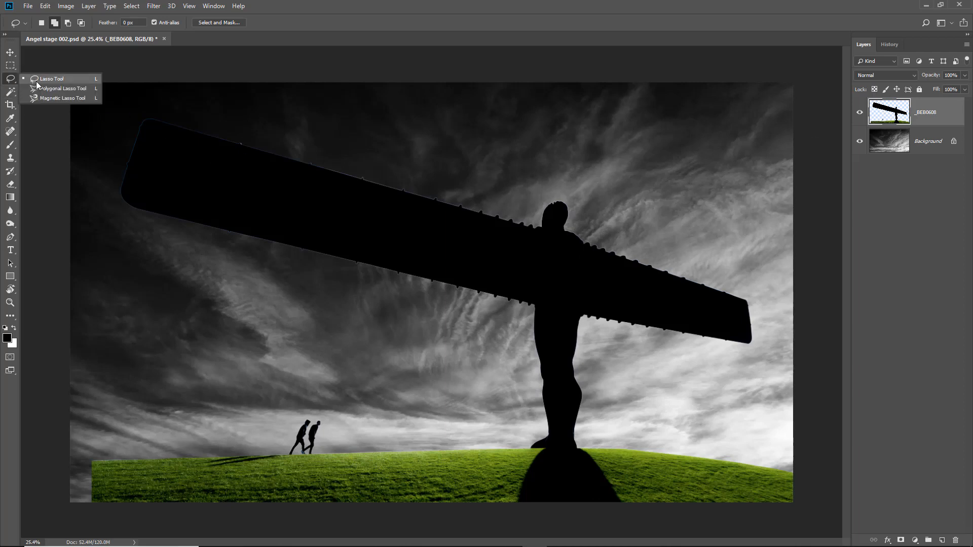
{"action": "left_click", "coordinate": [36, 81]}
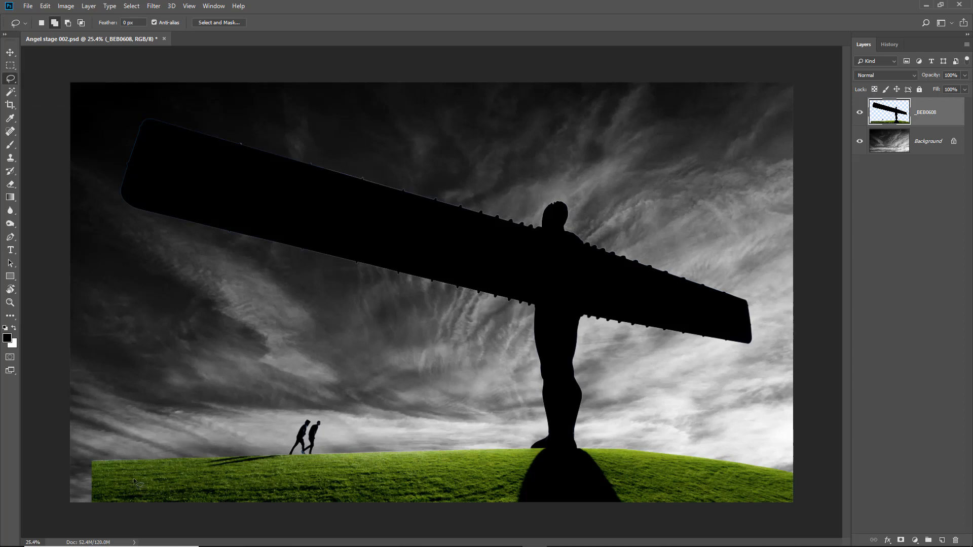
{"action": "mouse_move", "coordinate": [110, 446]}
{"action": "left_mouse_down"}
{"action": "mouse_move", "coordinate": [110, 515]}
{"action": "mouse_move", "coordinate": [184, 524]}
{"action": "mouse_move", "coordinate": [196, 503]}
{"action": "mouse_move", "coordinate": [198, 452]}
{"action": "mouse_move", "coordinate": [165, 433]}
{"action": "mouse_move", "coordinate": [110, 445]}
{"action": "left_mouse_up"}
Step: Feather the edges of the grass selection by about 23.1 px using Select and Mask, output as a selection
{"action": "left_click", "coordinate": [219, 22]}
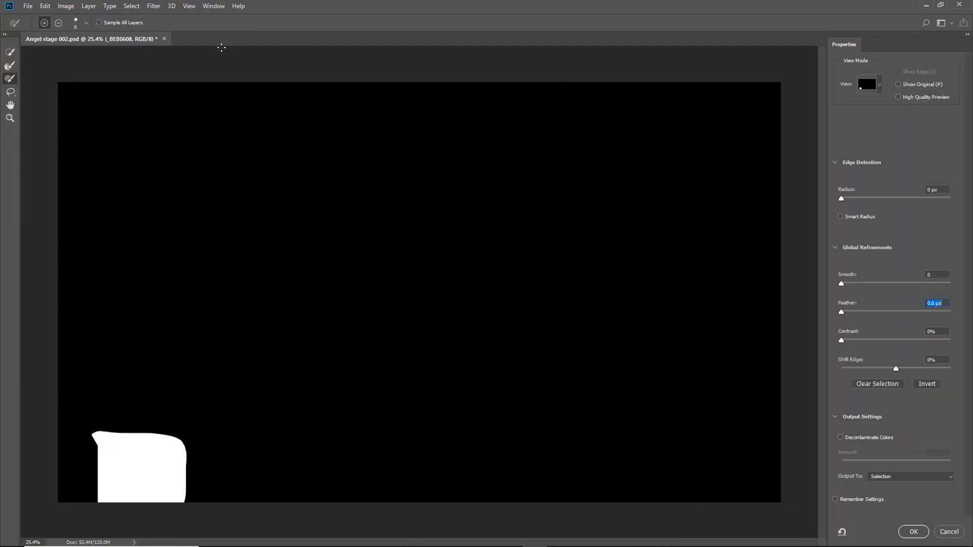
{"action": "left_click", "coordinate": [862, 311]}
{"action": "left_click_drag", "start_coordinate": [871, 313], "coordinate": [889, 314]}
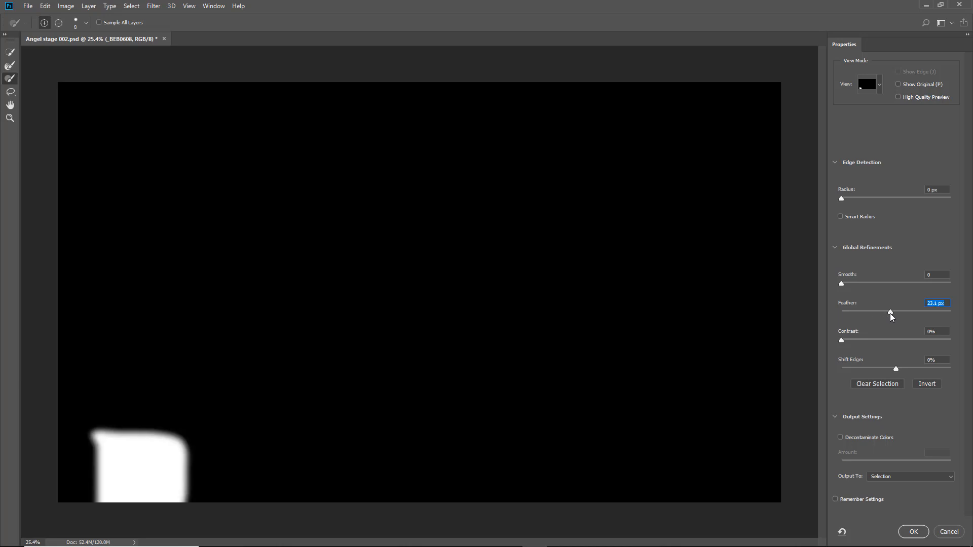
{"action": "left_click", "coordinate": [914, 532]}
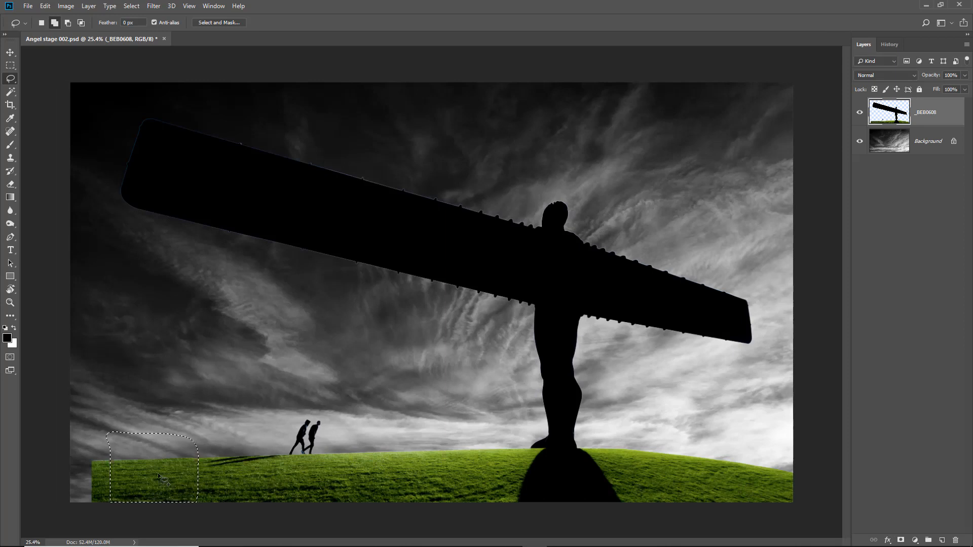
Step: Copy the selected grass to a new layer and move it left to cover the gap at the image's left edge
{"action": "key", "text": "ctrl+j"}
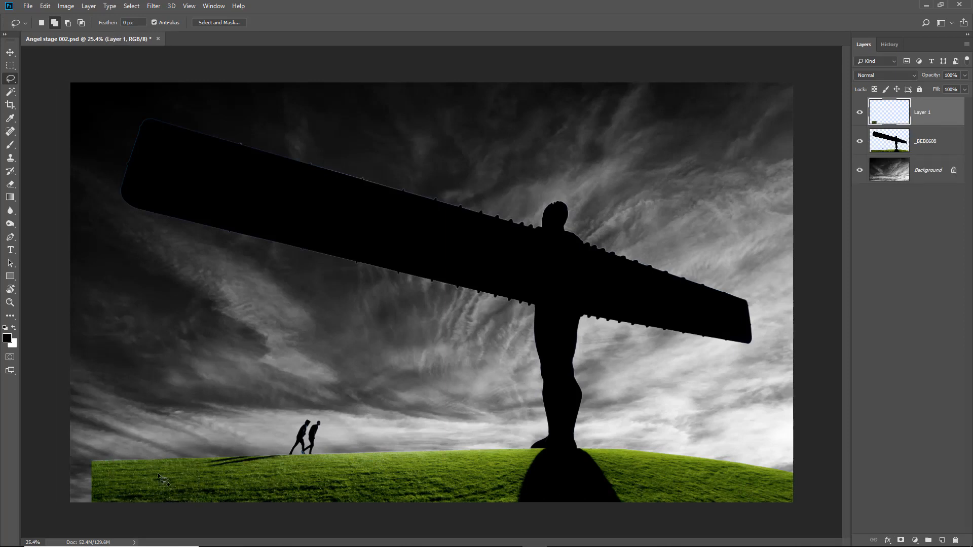
{"action": "left_click", "coordinate": [10, 54]}
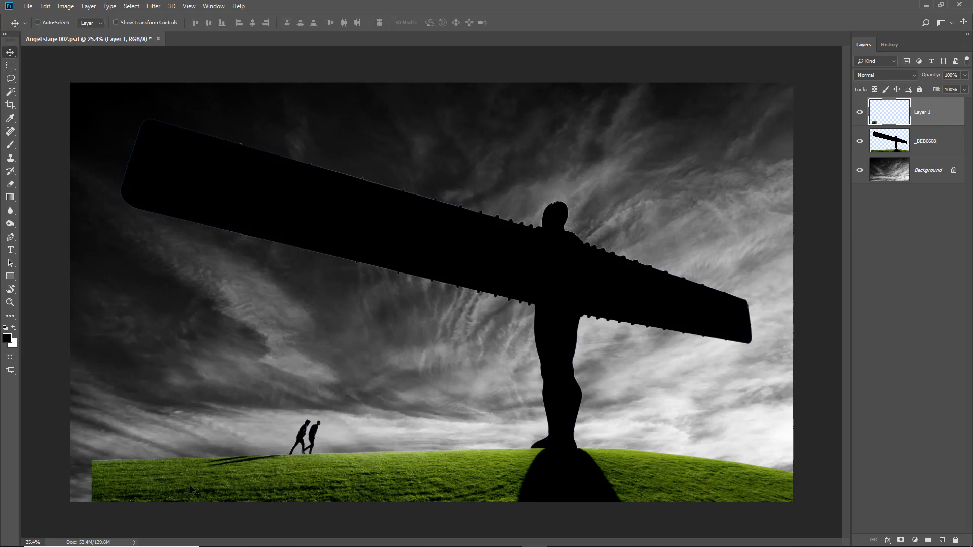
{"action": "left_click_drag", "start_coordinate": [193, 490], "coordinate": [104, 483]}
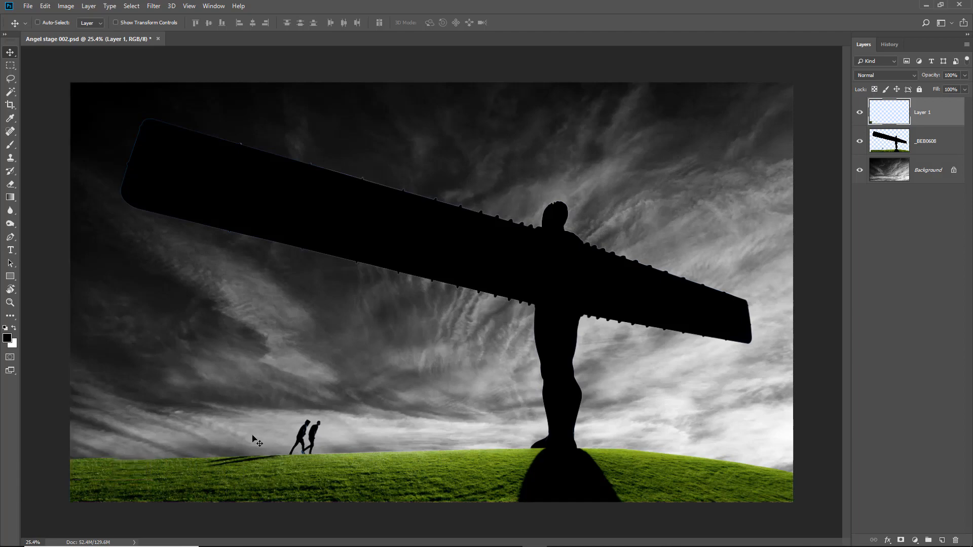
Step: Nudge the copied grass patch down until its horizon lines up with the hill beside it
{"action": "left_click_drag", "start_coordinate": [64, 423], "coordinate": [180, 511]}
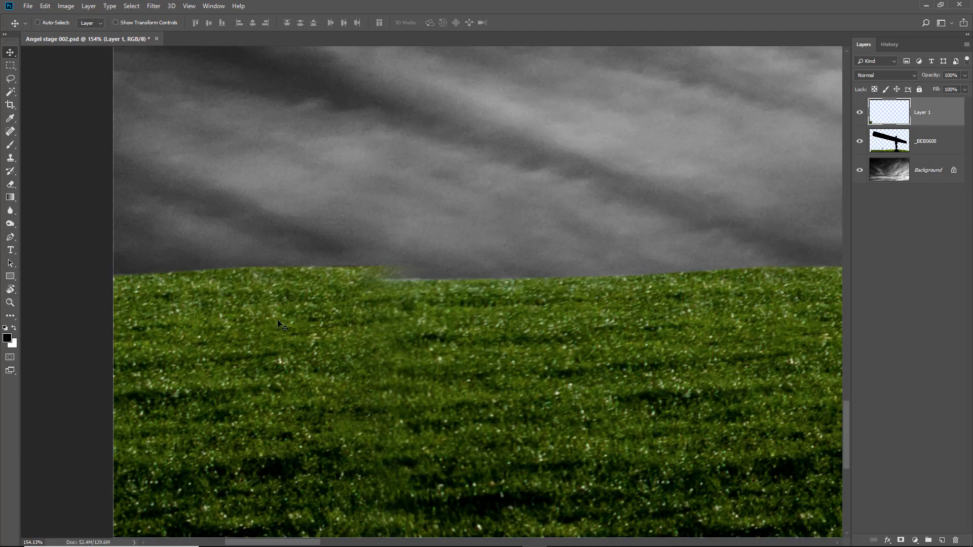
{"action": "key", "text": "Down"}
{"action": "key", "text": "Down"}
{"action": "key", "text": "Down"}
{"action": "key", "text": "Down"}
{"action": "key", "text": "Down"}
{"action": "key", "text": "Down"}
{"action": "key", "text": "Down"}
{"action": "key", "text": "Down"}
{"action": "key", "text": "Down"}
{"action": "key", "text": "Down"}
{"action": "key", "text": "Down"}
{"action": "key", "text": "Down"}
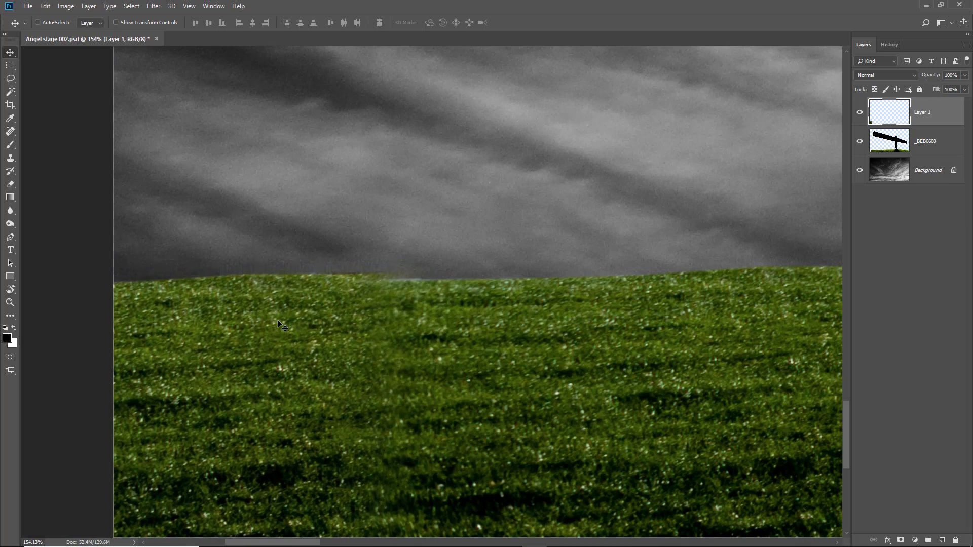
{"action": "key", "text": "Down"}
{"action": "key", "text": "Down"}
{"action": "key", "text": "Down"}
{"action": "key", "text": "Down"}
{"action": "key", "text": "Down"}
{"action": "key", "text": "Down"}
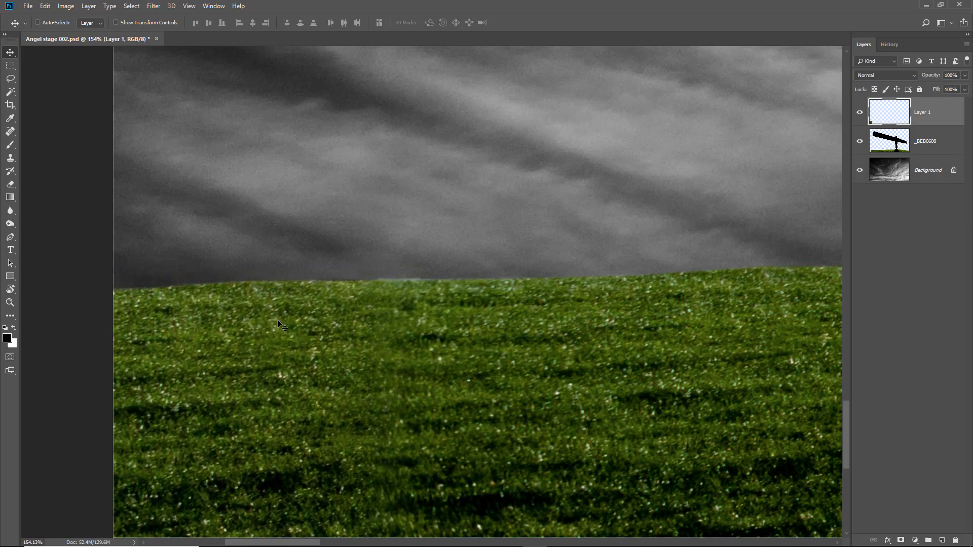
{"action": "key", "text": "ctrl+0"}
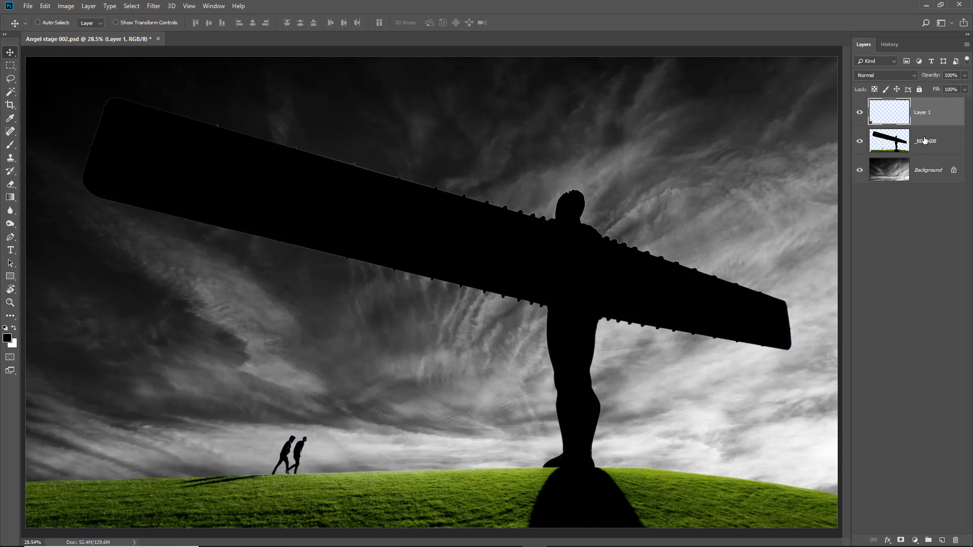
Step: Merge the grass patch layer and the _BEB0608 statue layer into one layer, keeping the Background separate
{"action": "left_click", "coordinate": [967, 44]}
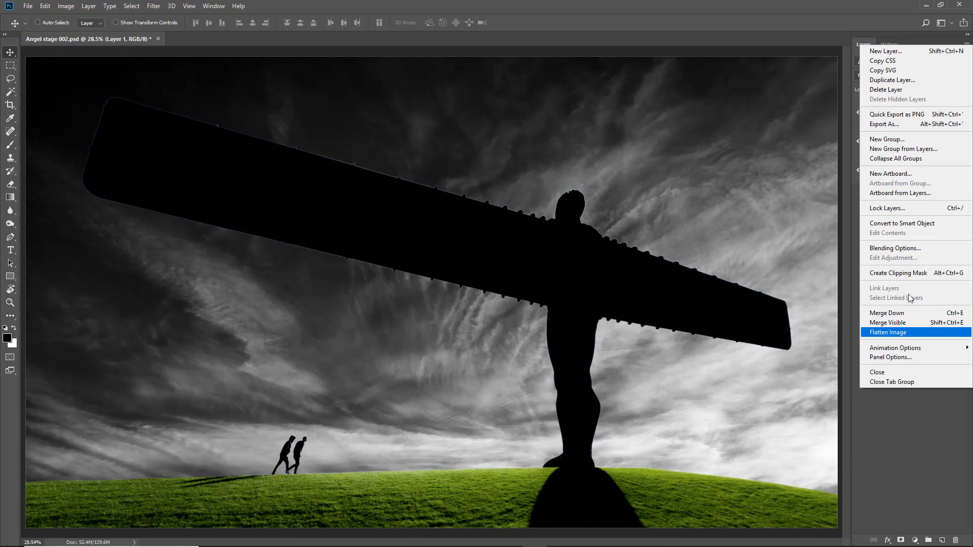
{"action": "left_click", "coordinate": [903, 21]}
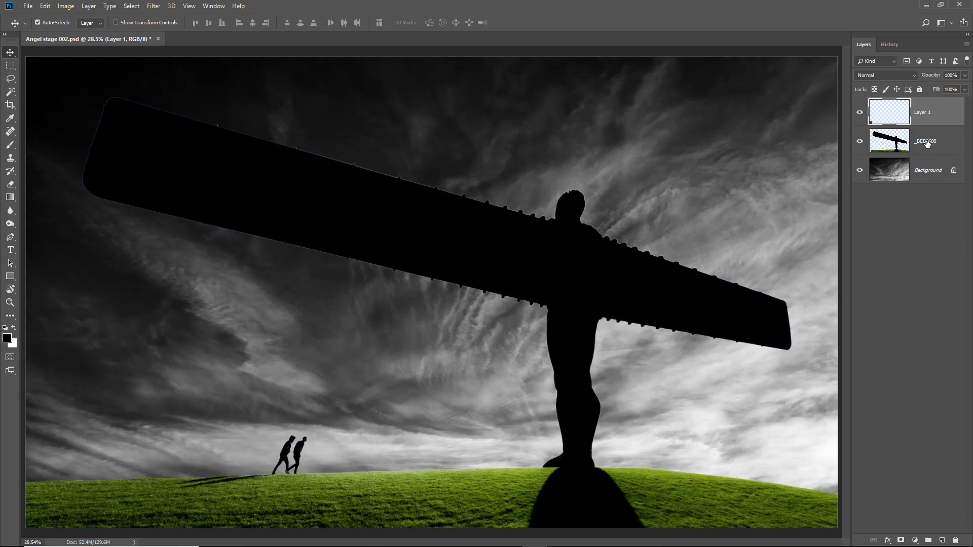
{"action": "left_click", "coordinate": [926, 143], "text": "ctrl"}
{"action": "right_click", "coordinate": [931, 124]}
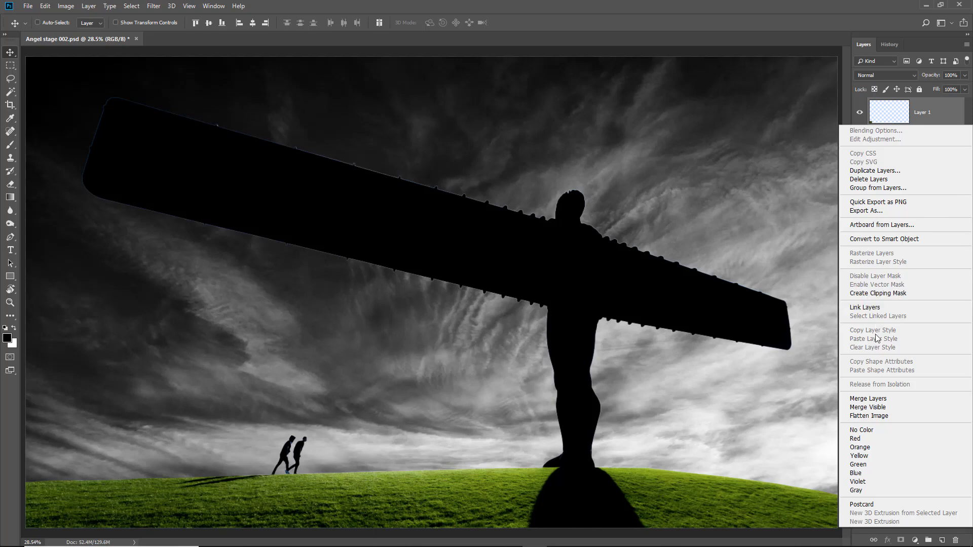
{"action": "left_click", "coordinate": [877, 398]}
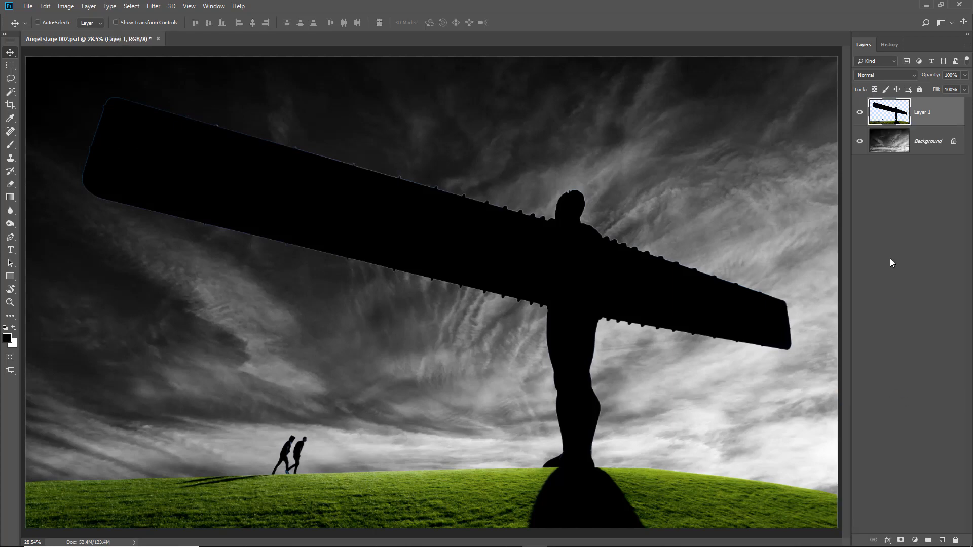
Step: Hide the Background sky layer so that only the merged statue and hill layer shows
{"action": "left_click", "coordinate": [860, 141]}
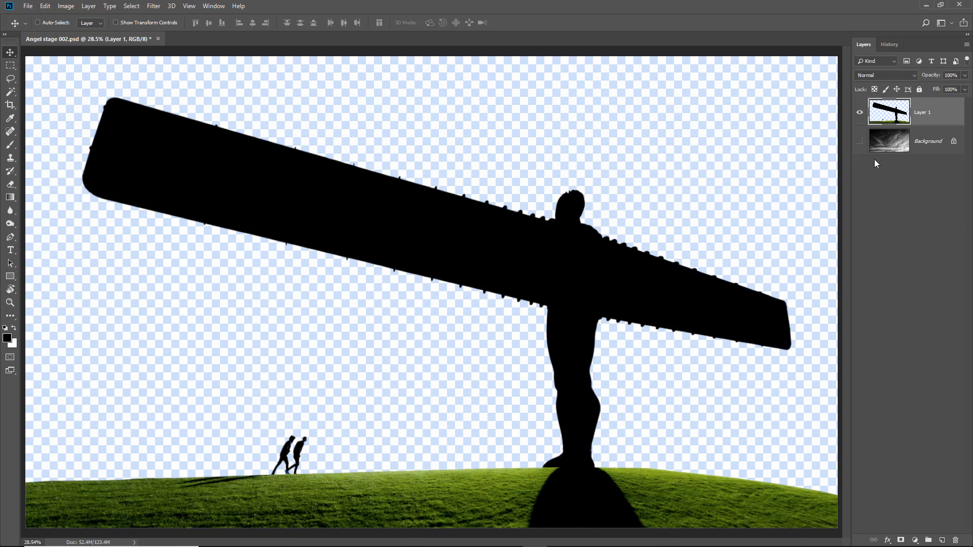
{"action": "left_click", "coordinate": [859, 141]}
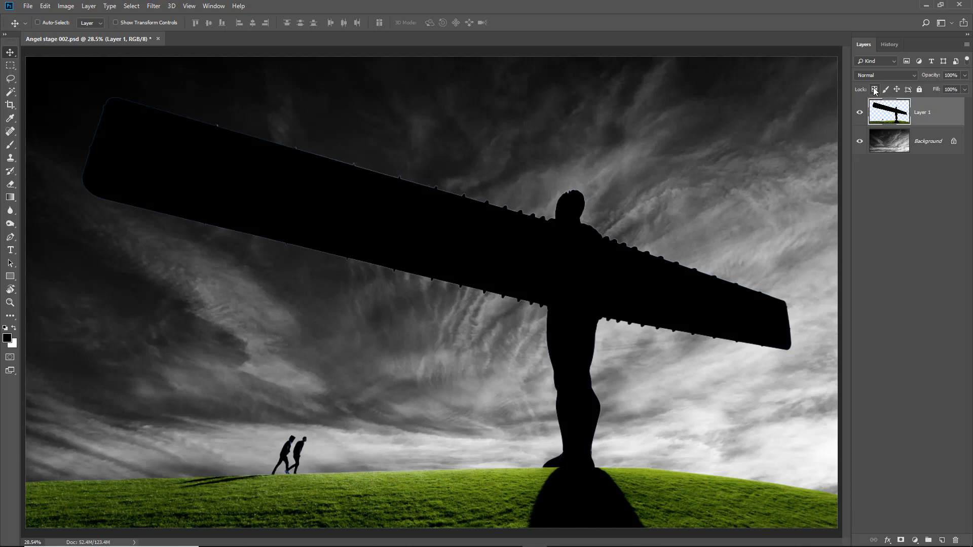
{"action": "left_click", "coordinate": [859, 142]}
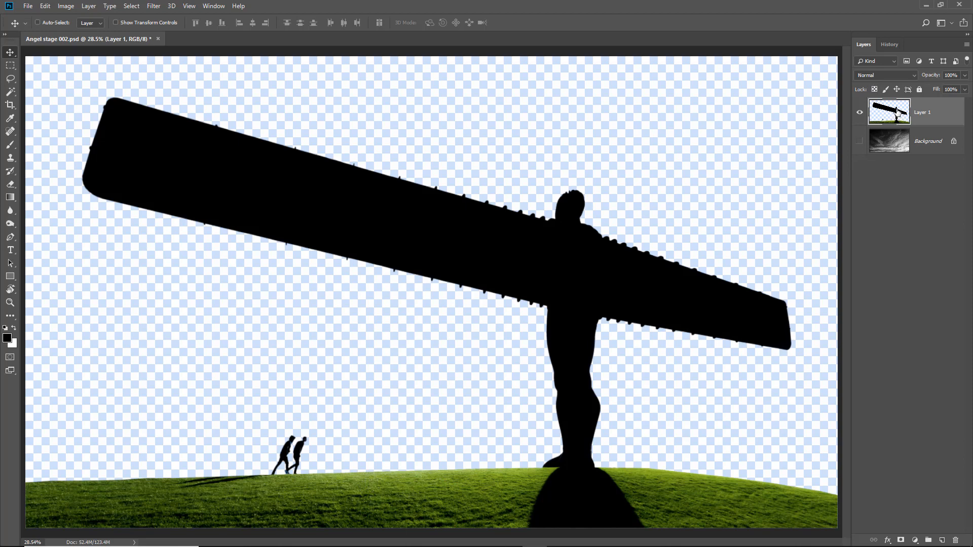
Step: Lock the merged layer's transparent pixels and fill the statue, figures and hill with black, then show the Background sky again
{"action": "left_click", "coordinate": [874, 90]}
{"action": "key", "text": "alt+shift+BackSpace"}
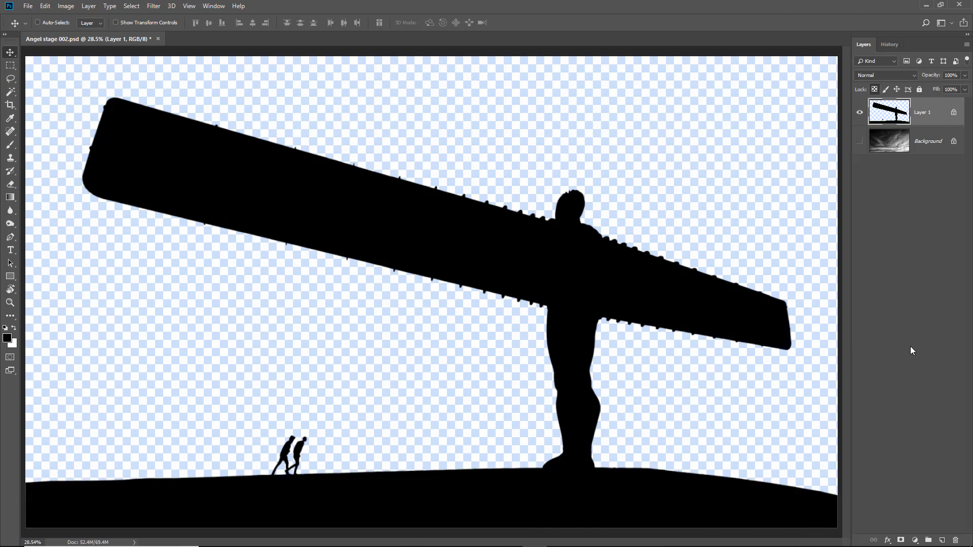
{"action": "left_click", "coordinate": [859, 142]}
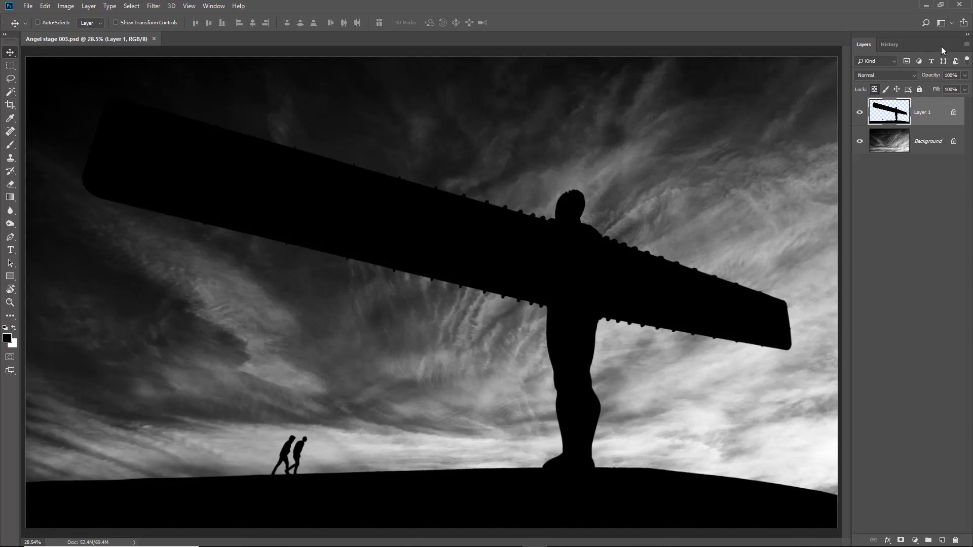
Step: Flatten the black silhouette and sky layers into a single image
{"action": "left_click", "coordinate": [966, 46]}
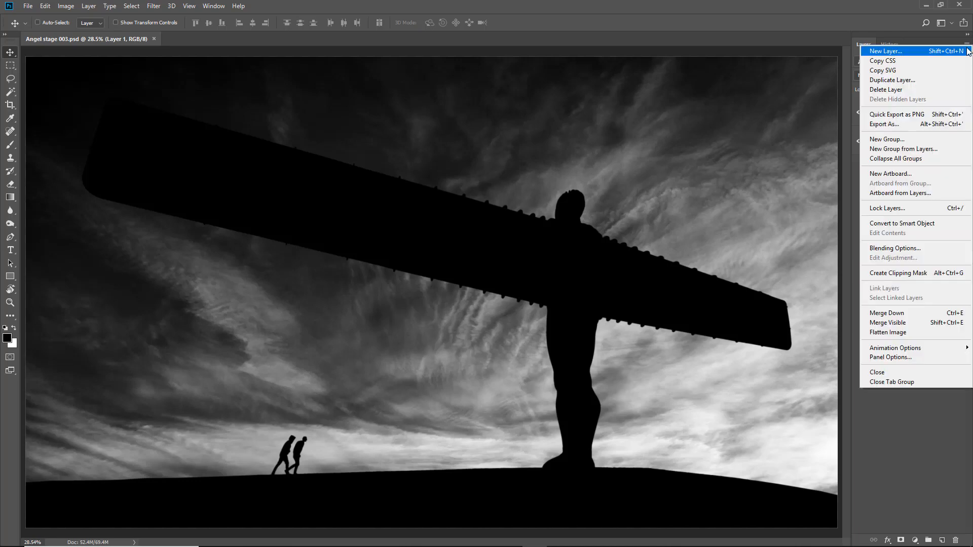
{"action": "left_click", "coordinate": [891, 333]}
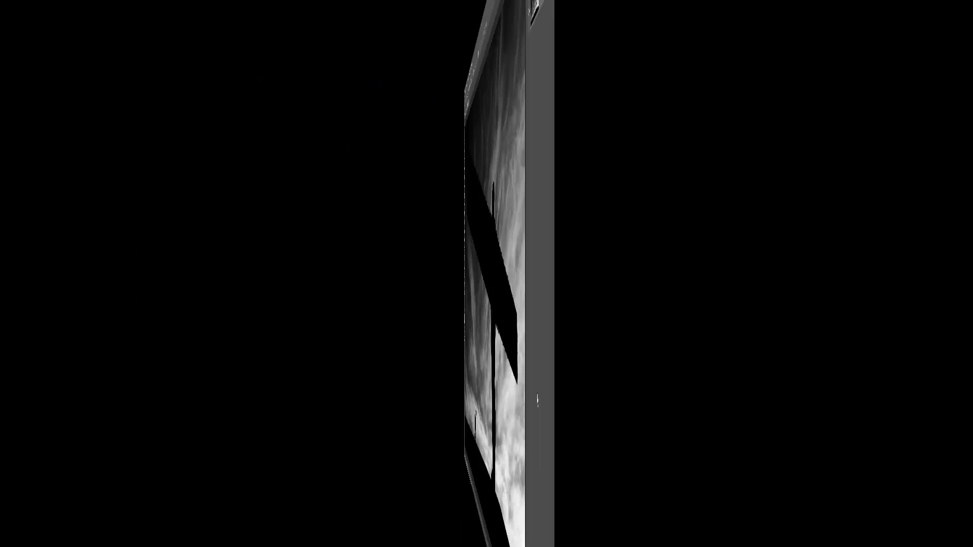